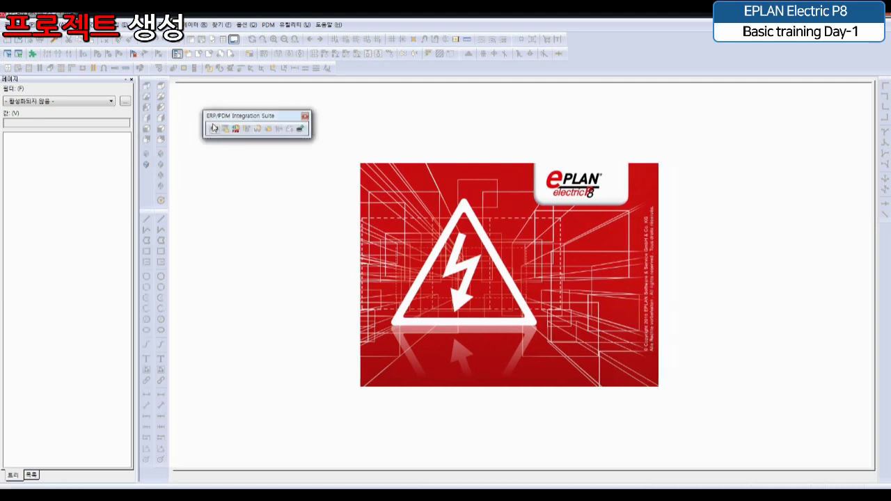
- Close the floating ERP/PDM Integration Suite toolbar and start creating a new project
{"action": "left_click", "coordinate": [305, 116]}
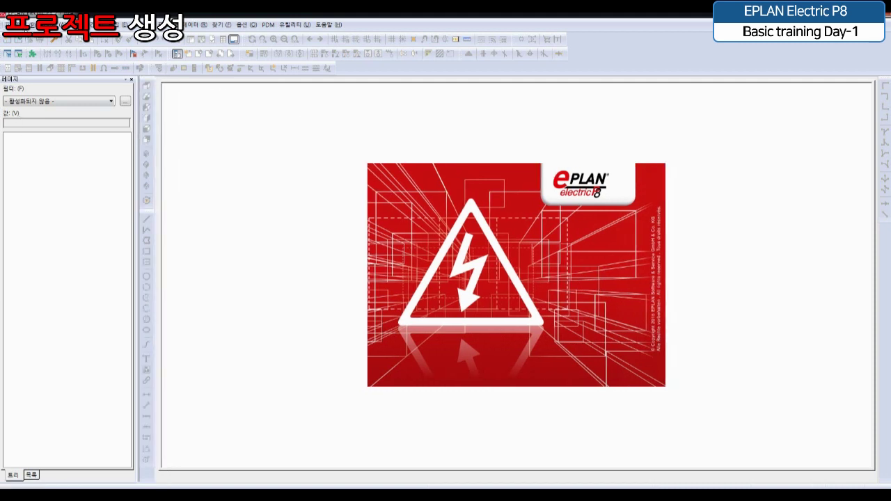
{"action": "left_click", "coordinate": [31, 26]}
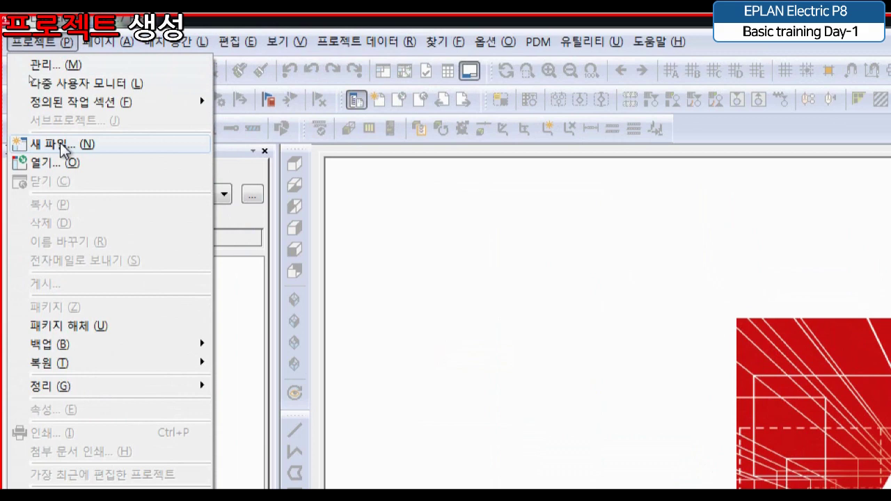
{"action": "left_click", "coordinate": [59, 145]}
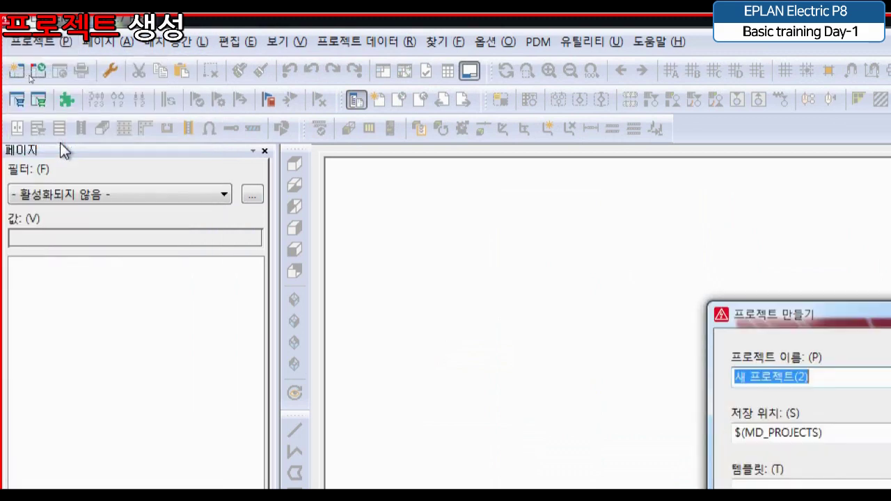
{"action": "left_click_drag", "start_coordinate": [777, 317], "coordinate": [472, 201]}
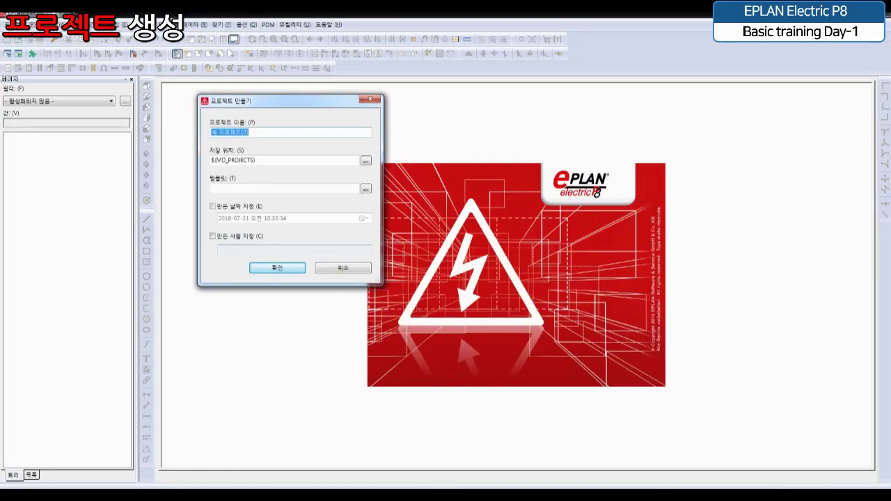
- Switch to the EPLAN Electric P8 Basic.pdf manual and read the page on creating a new project (새 프로젝트 만들기)
{"action": "left_click", "coordinate": [328, 495]}
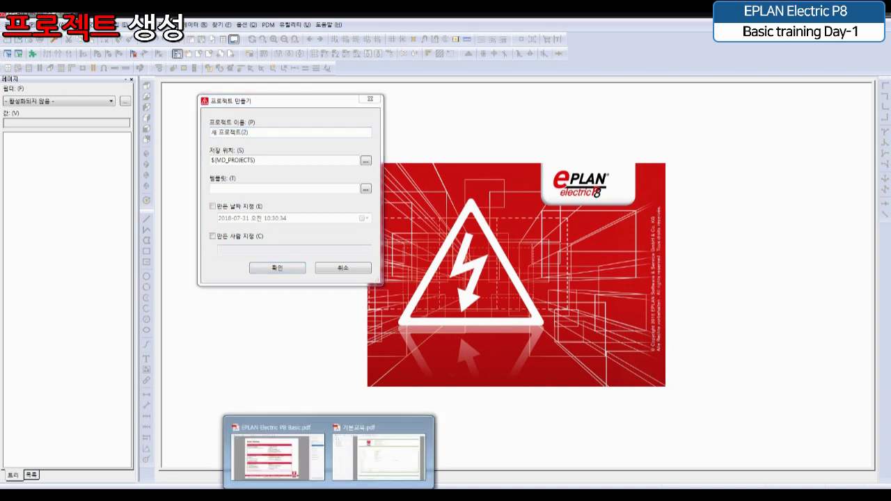
{"action": "left_click", "coordinate": [312, 461]}
{"action": "scroll", "coordinate": [503, 386], "scroll_direction": "down", "scroll_amount": 6}
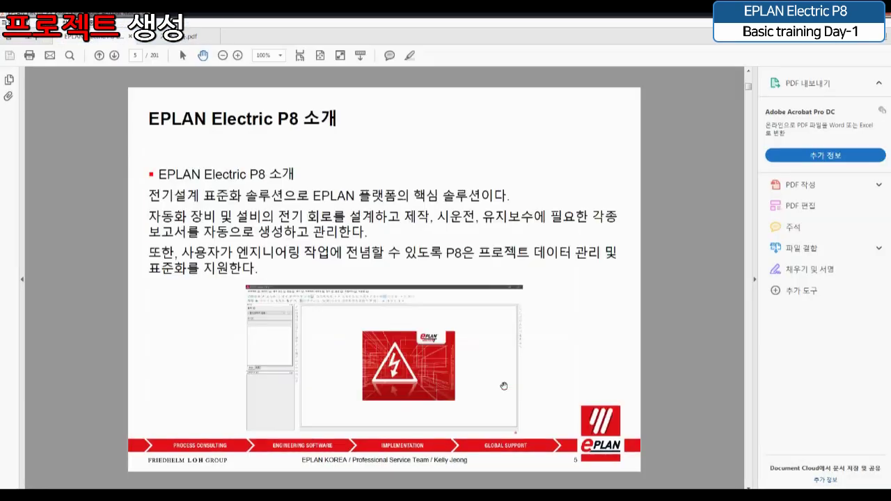
{"action": "scroll", "coordinate": [503, 386], "scroll_direction": "down", "scroll_amount": 1}
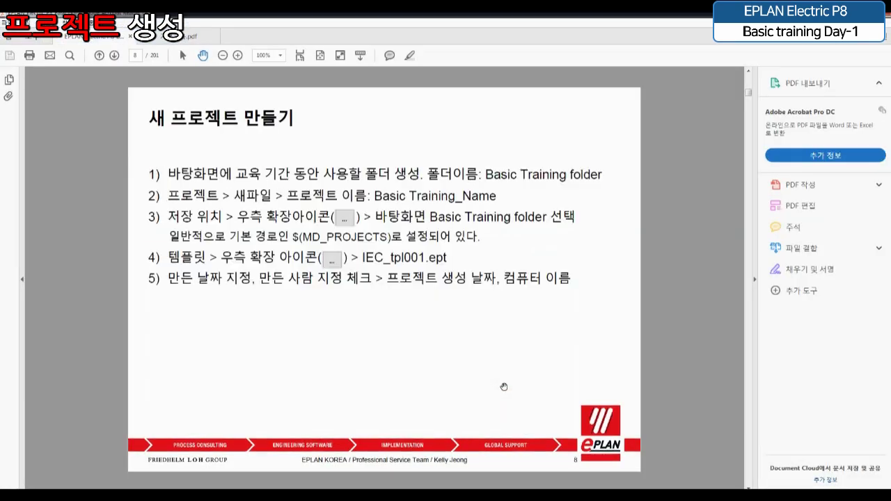
{"action": "scroll", "coordinate": [521, 234], "scroll_direction": "up", "scroll_amount": 1, "text": "ctrl"}
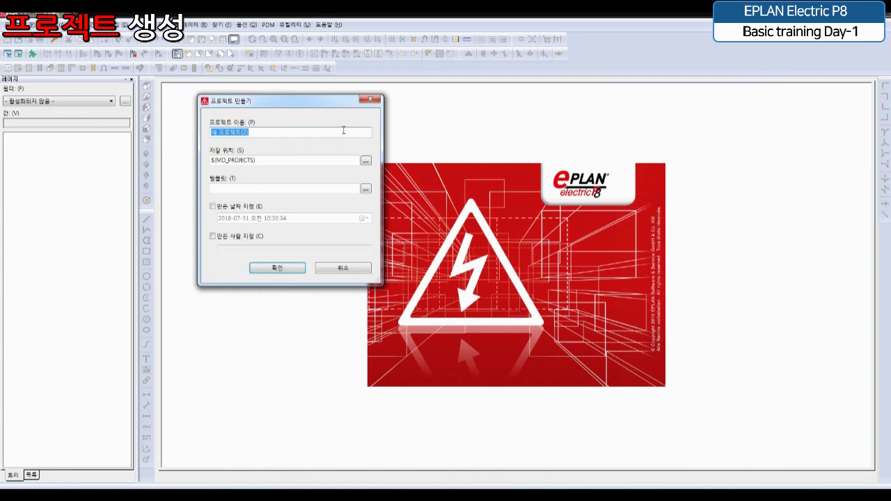
- Name the new project "Basic Training_" followed by the trainee's name
{"action": "type", "text": "E"}
{"action": "type", "text": "asic Traing"}
{"action": "key", "text": "BackSpace"}
{"action": "type", "text": "ing"}
{"action": "type", "text": "_배움지"}
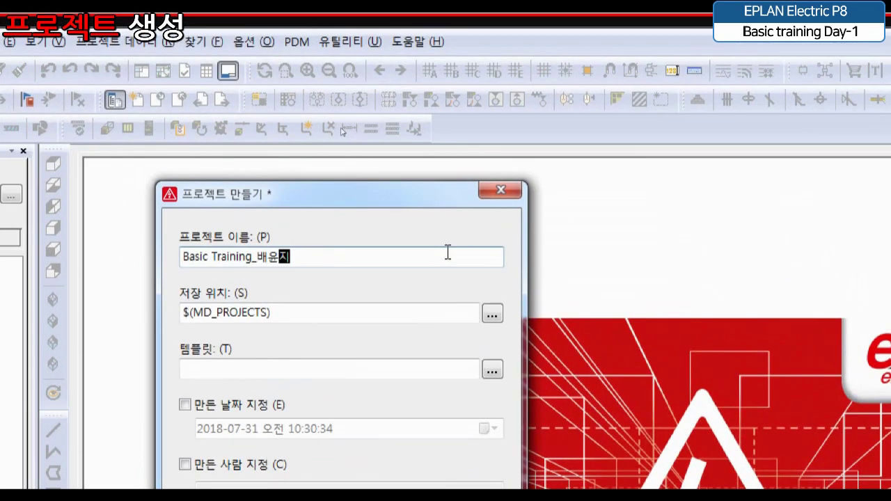
{"action": "left_click_drag", "start_coordinate": [373, 187], "coordinate": [404, 163]}
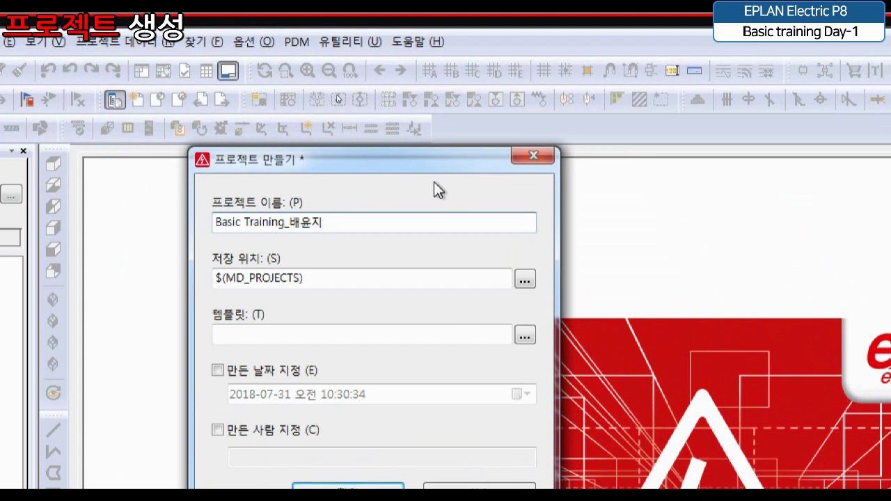
- Set the project's storage location to the 기본교육_교육생 folder on the desktop
{"action": "left_click", "coordinate": [332, 277]}
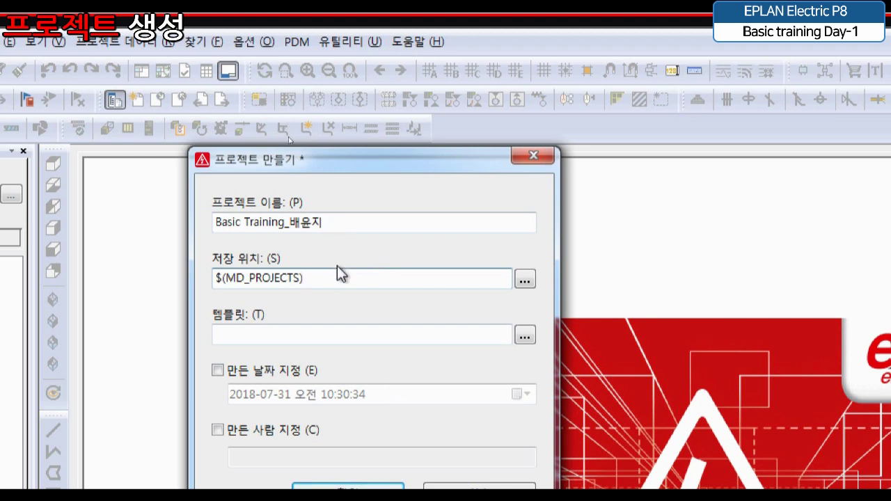
{"action": "left_click_drag", "start_coordinate": [341, 278], "coordinate": [216, 296]}
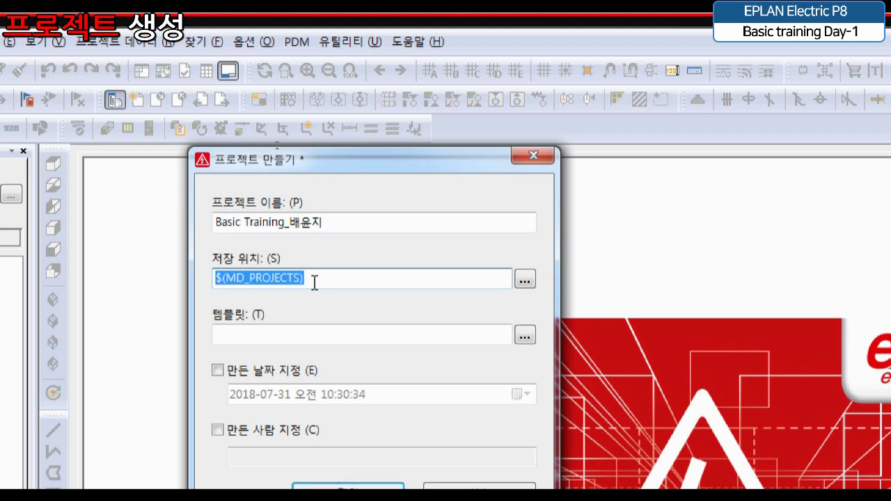
{"action": "left_click", "coordinate": [245, 278]}
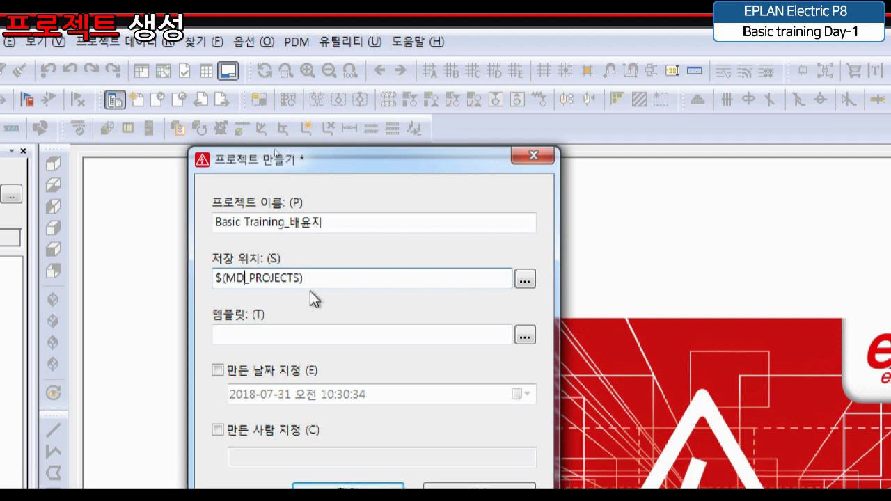
{"action": "left_click", "coordinate": [524, 281]}
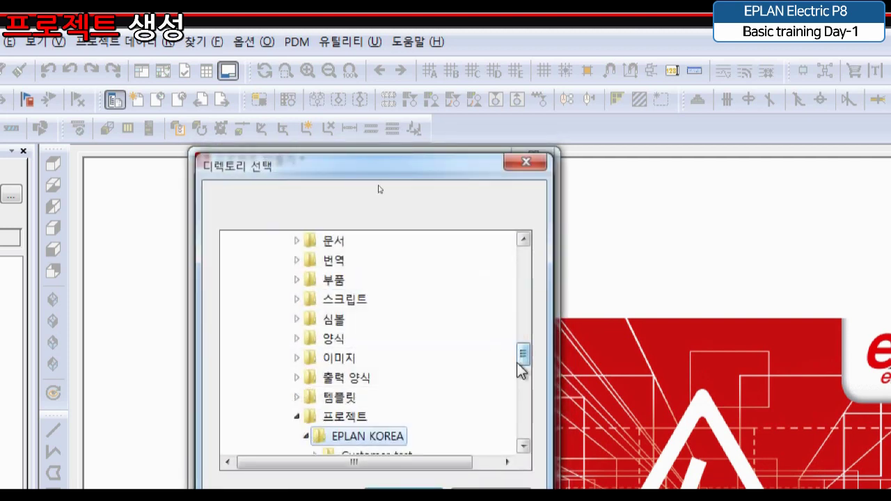
{"action": "left_click_drag", "start_coordinate": [524, 356], "coordinate": [524, 260]}
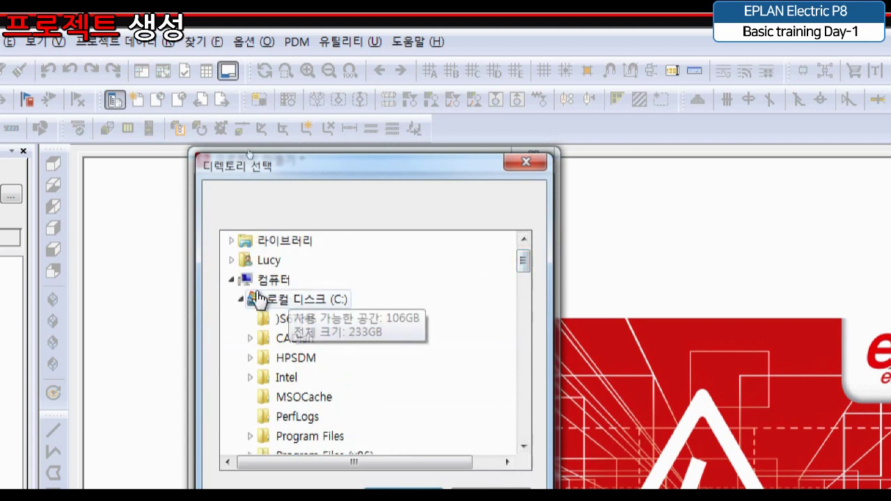
{"action": "left_click", "coordinate": [241, 299]}
{"action": "left_click", "coordinate": [232, 280]}
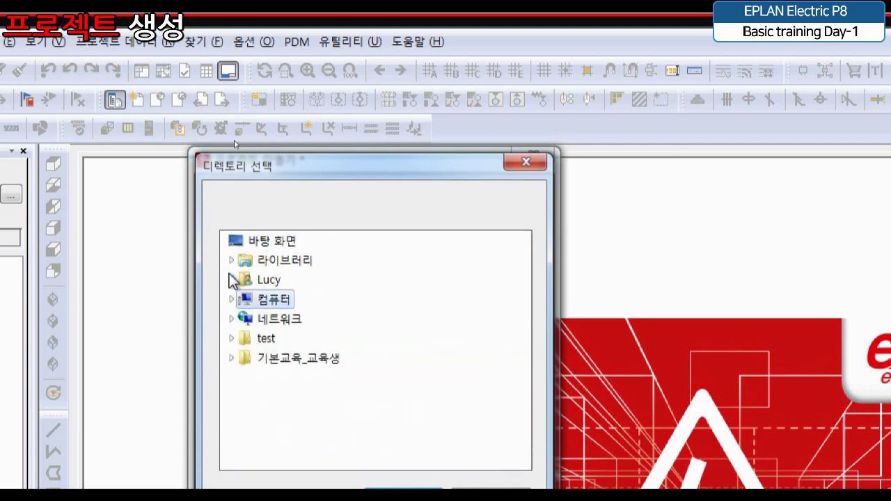
{"action": "left_click", "coordinate": [242, 358]}
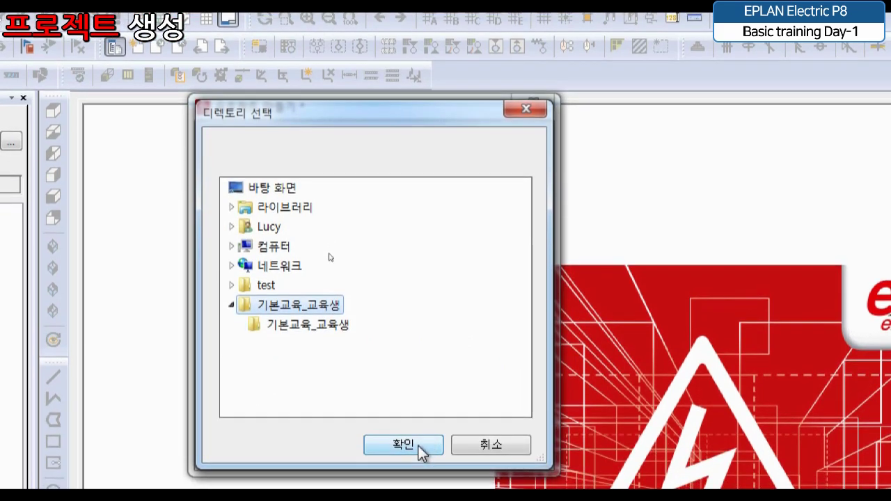
{"action": "left_click", "coordinate": [421, 449]}
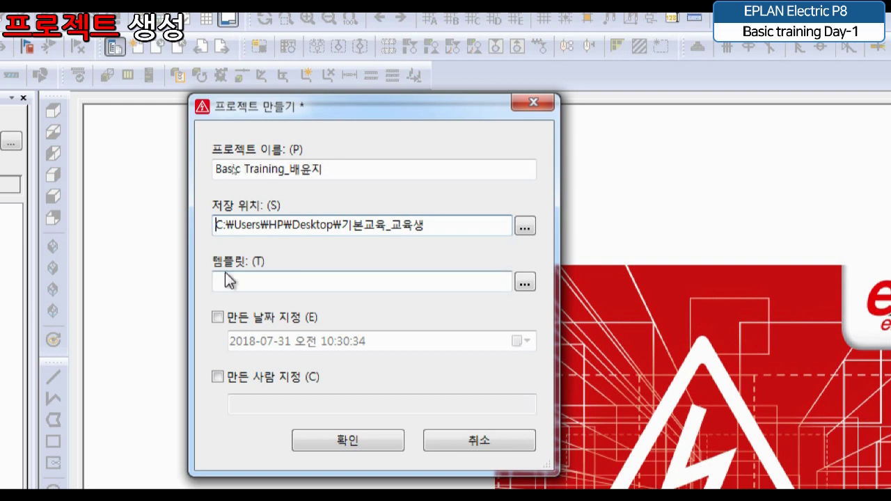
- Browse the project templates and select IEC_tpl001.ept
{"action": "left_click", "coordinate": [524, 283]}
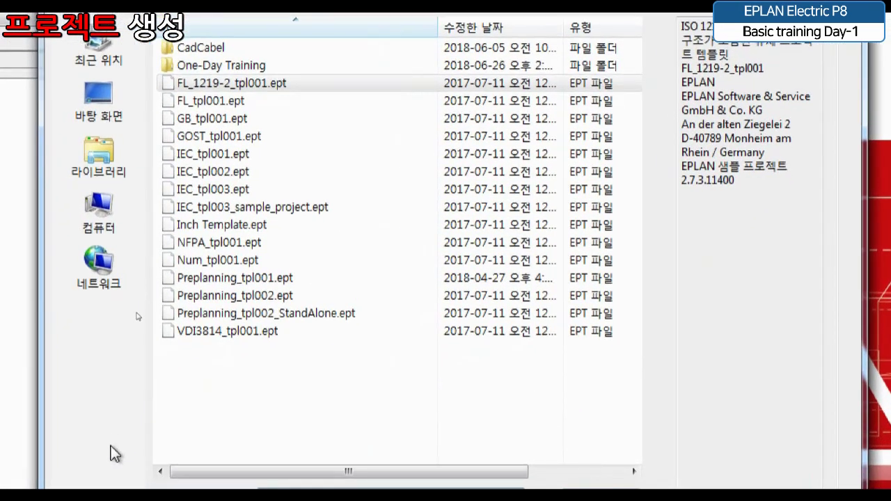
{"action": "left_click", "coordinate": [223, 154]}
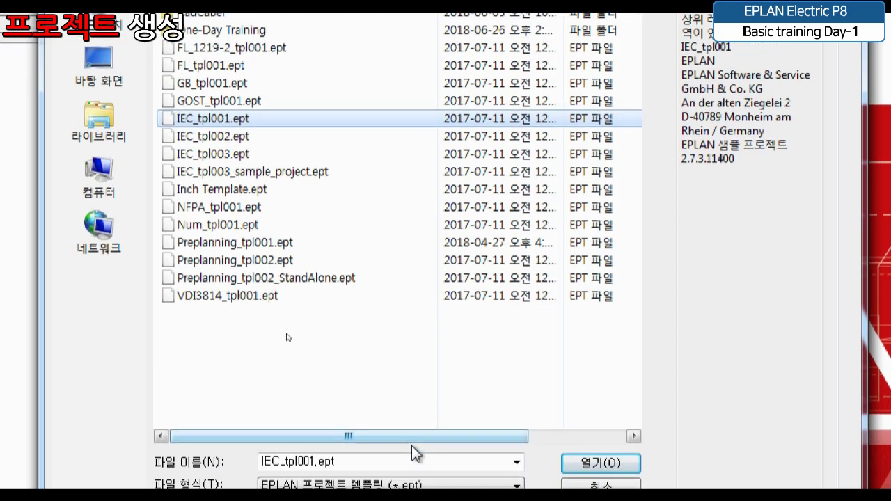
- Review the file types offered for project templates and basic projects: *.ept, *.epb and *.zw9
{"action": "left_click", "coordinate": [387, 480]}
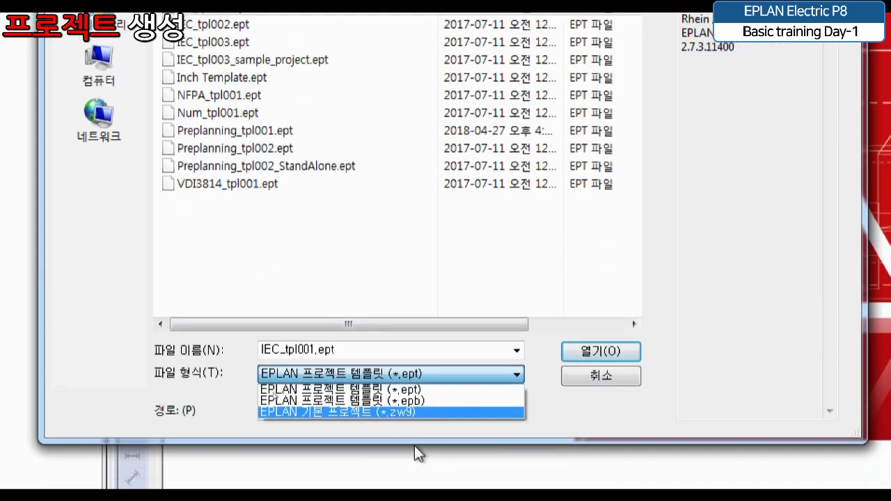
{"action": "left_click", "coordinate": [332, 342]}
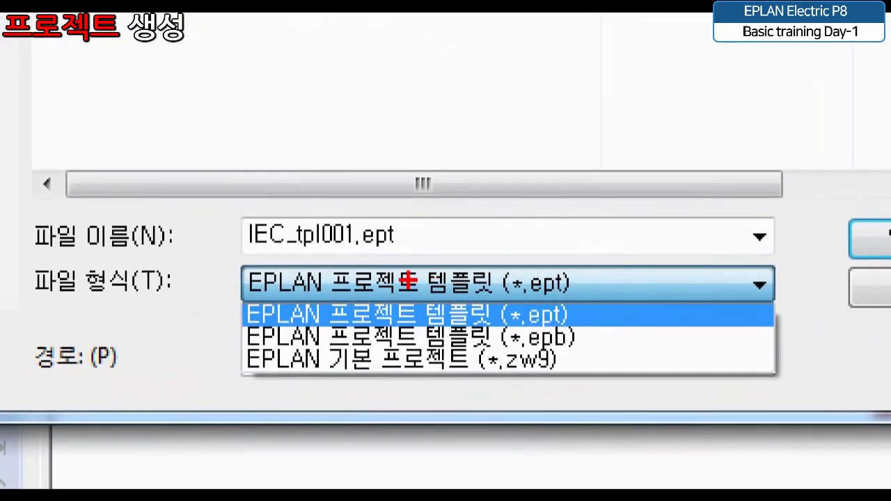
{"action": "mouse_move", "coordinate": [236, 292]}
{"action": "left_mouse_down"}
{"action": "mouse_move", "coordinate": [534, 391]}
{"action": "mouse_move", "coordinate": [605, 364]}
{"action": "mouse_move", "coordinate": [605, 380]}
{"action": "left_mouse_up"}
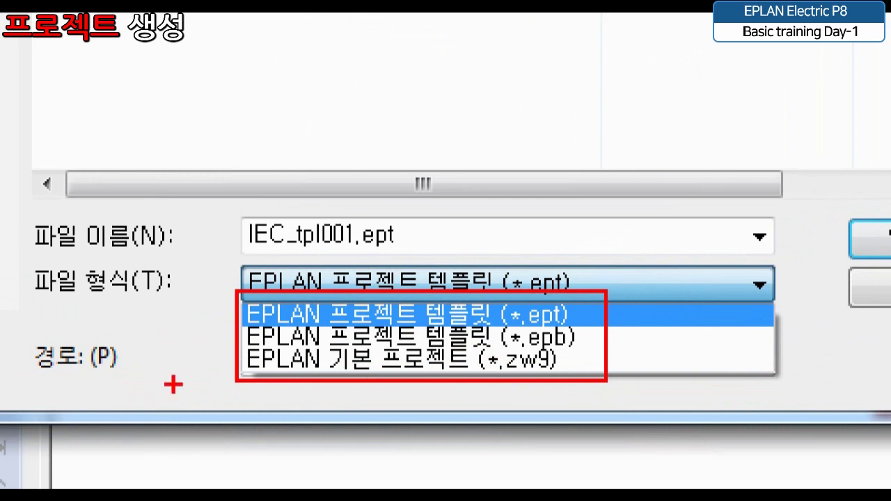
{"action": "mouse_move", "coordinate": [213, 331]}
{"action": "left_mouse_down"}
{"action": "mouse_move", "coordinate": [234, 324]}
{"action": "mouse_move", "coordinate": [231, 354]}
{"action": "left_mouse_up"}
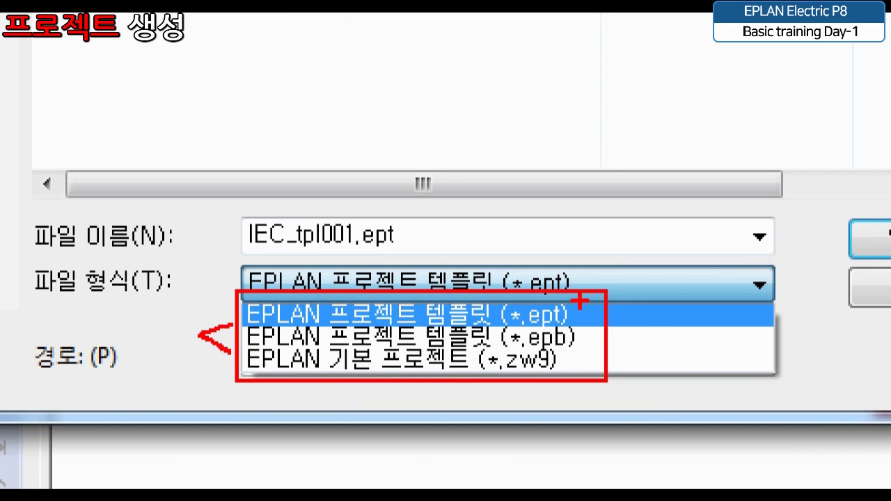
{"action": "mouse_move", "coordinate": [583, 304]}
{"action": "left_mouse_down"}
{"action": "mouse_move", "coordinate": [588, 321]}
{"action": "mouse_move", "coordinate": [603, 303]}
{"action": "left_mouse_up"}
{"action": "mouse_move", "coordinate": [568, 356]}
{"action": "left_mouse_down"}
{"action": "mouse_move", "coordinate": [569, 367]}
{"action": "mouse_move", "coordinate": [603, 342]}
{"action": "left_mouse_up"}
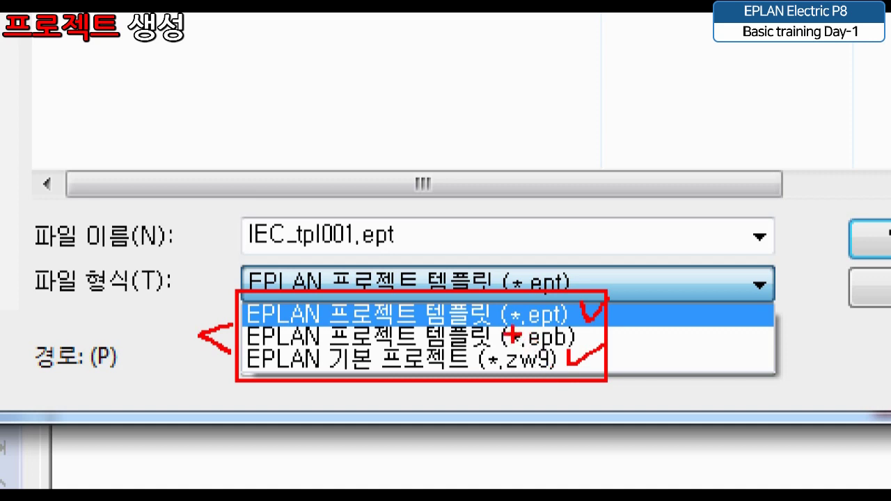
{"action": "left_click_drag", "start_coordinate": [514, 338], "coordinate": [580, 325]}
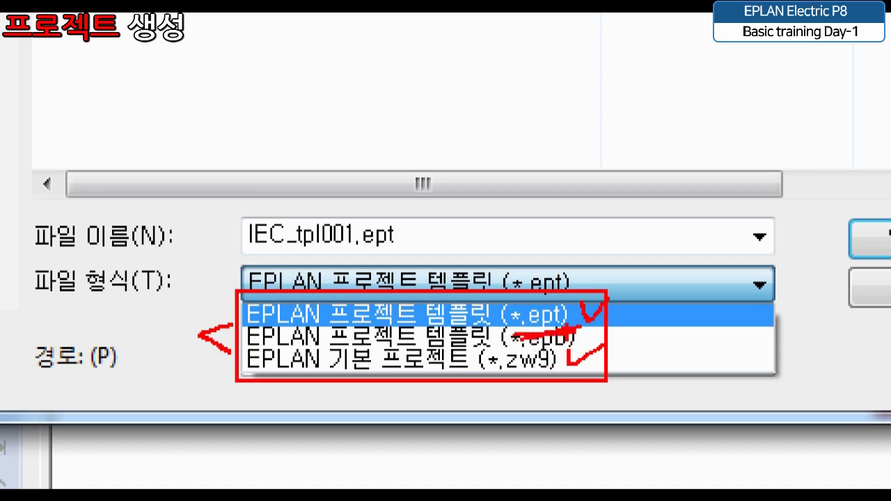
{"action": "left_click_drag", "start_coordinate": [514, 339], "coordinate": [558, 344]}
{"action": "mouse_move", "coordinate": [315, 351]}
{"action": "left_mouse_down"}
{"action": "mouse_move", "coordinate": [469, 345]}
{"action": "mouse_move", "coordinate": [496, 292]}
{"action": "mouse_move", "coordinate": [415, 285]}
{"action": "mouse_move", "coordinate": [317, 321]}
{"action": "mouse_move", "coordinate": [321, 380]}
{"action": "mouse_move", "coordinate": [443, 397]}
{"action": "mouse_move", "coordinate": [472, 350]}
{"action": "left_mouse_up"}
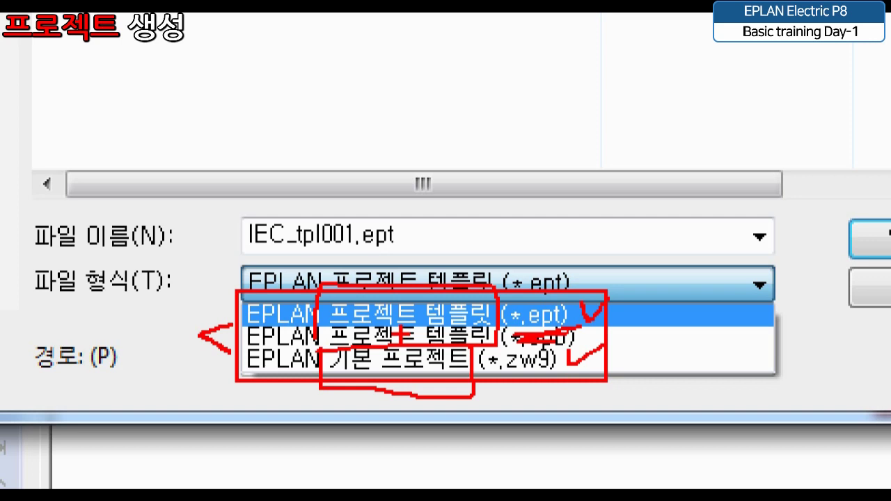
{"action": "left_click_drag", "start_coordinate": [438, 284], "coordinate": [455, 296]}
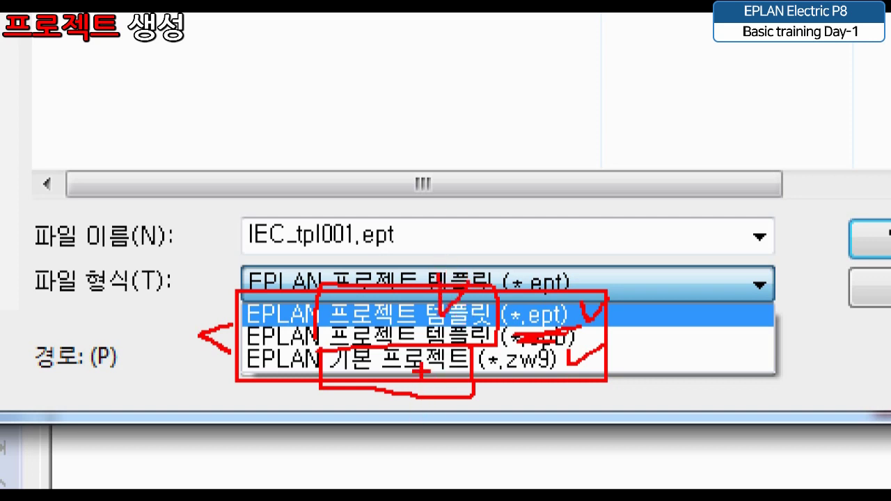
{"action": "left_click_drag", "start_coordinate": [421, 373], "coordinate": [449, 370]}
{"action": "key", "text": "Escape"}
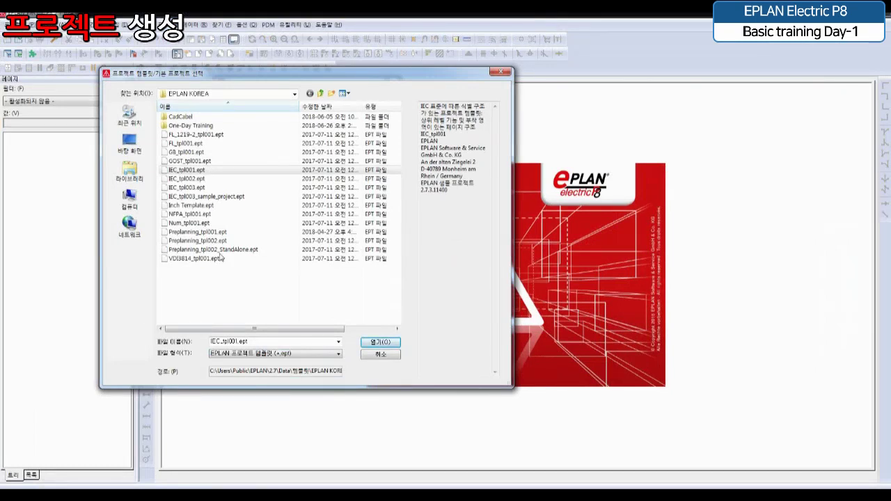
- Apply IEC_tpl001.ept as the new project's template
{"action": "left_click", "coordinate": [200, 171]}
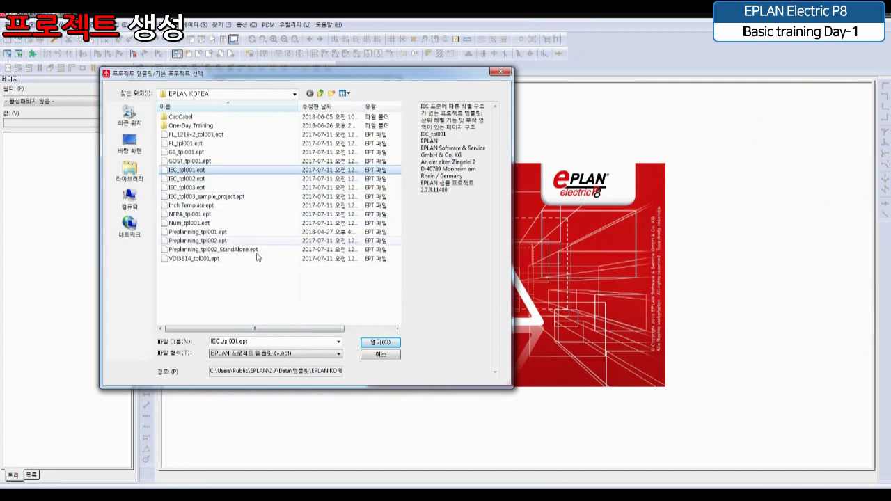
{"action": "left_click", "coordinate": [380, 343]}
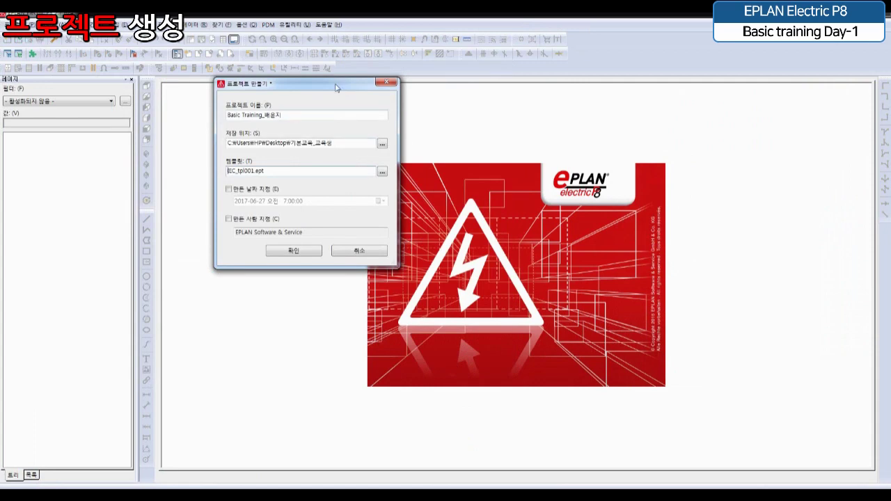
- Enable the specified creation date and the specified creator for the new project, and select the creator text
{"action": "left_click_drag", "start_coordinate": [335, 87], "coordinate": [324, 144]}
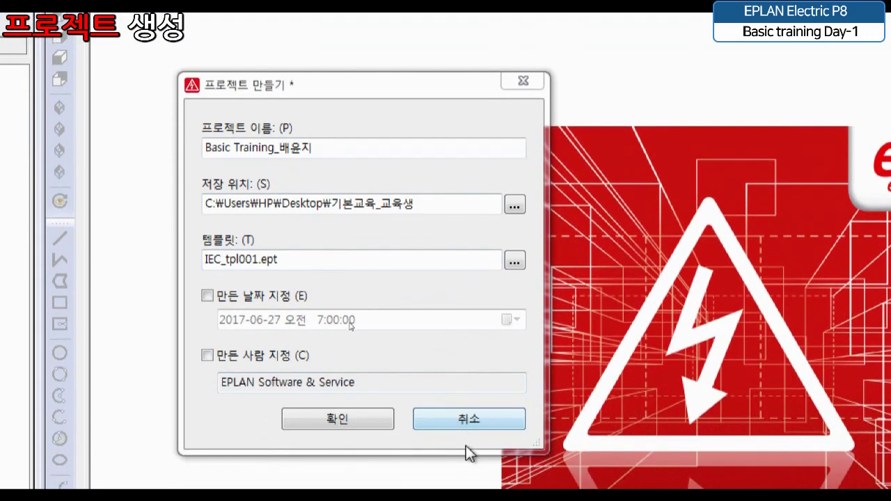
{"action": "left_click", "coordinate": [289, 294]}
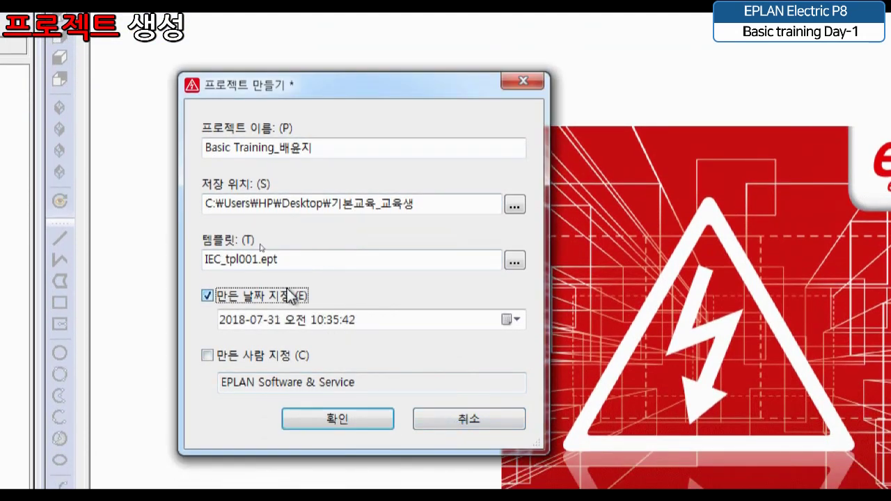
{"action": "left_click", "coordinate": [262, 355]}
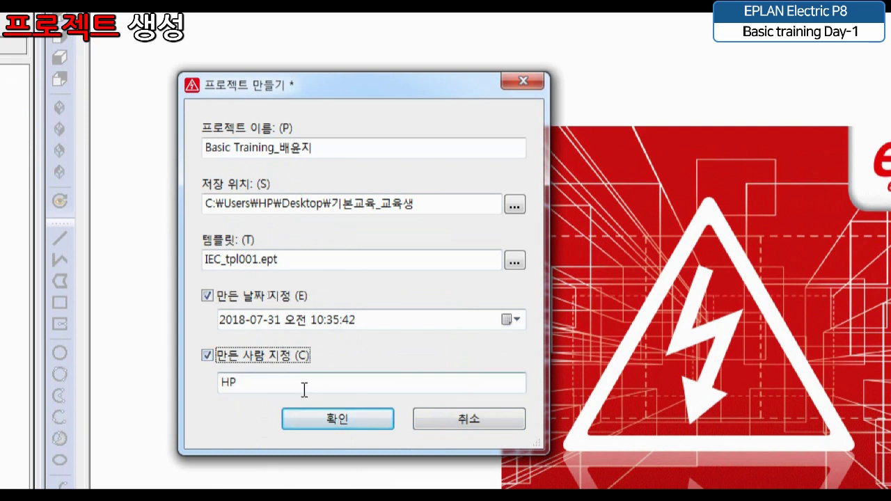
{"action": "left_click_drag", "start_coordinate": [304, 390], "coordinate": [196, 384]}
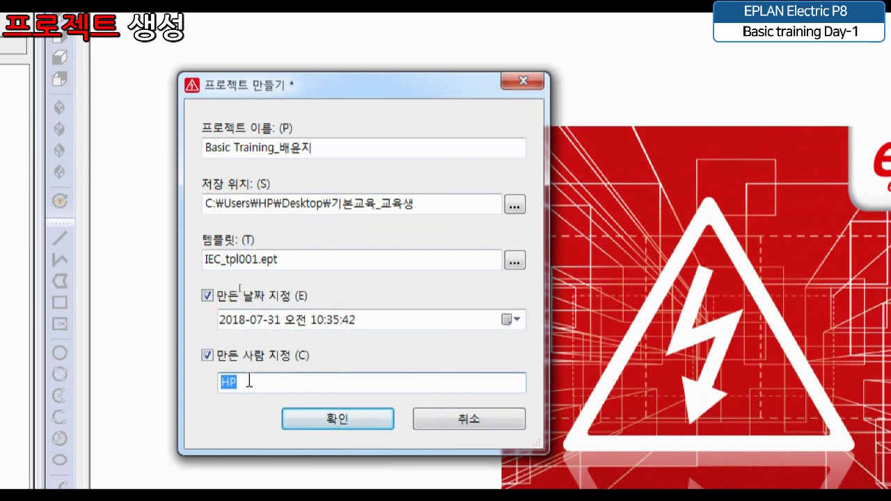
- Keep the specified creator and create the project with the entered settings
{"action": "left_click", "coordinate": [315, 382]}
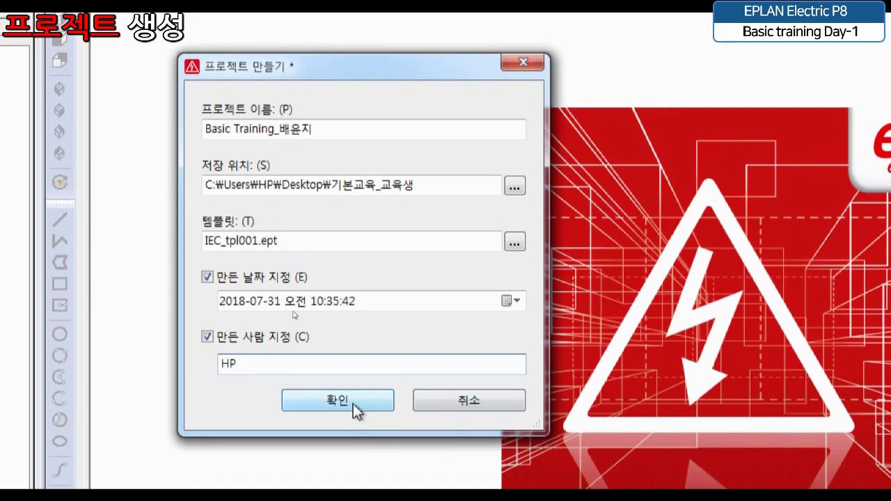
{"action": "left_click", "coordinate": [353, 404]}
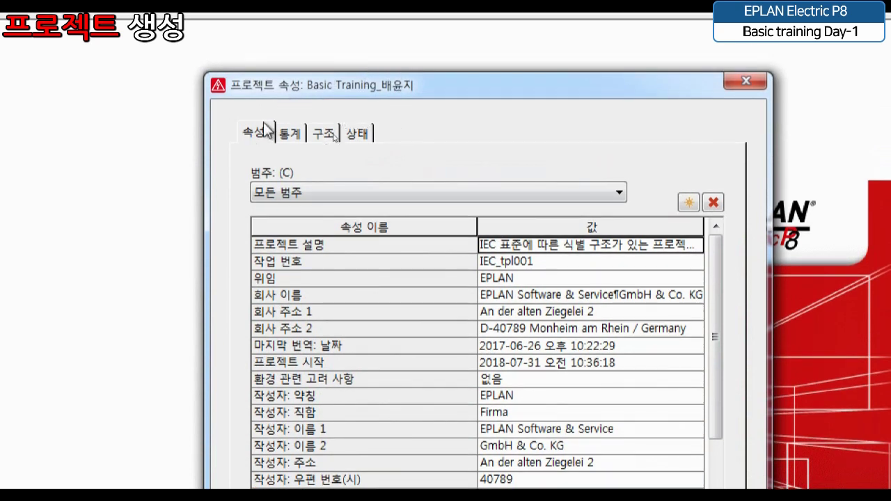
- Review the new project's full property list, the properties available for adding, and the page type statistics
{"action": "left_click", "coordinate": [267, 129]}
{"action": "left_click", "coordinate": [463, 313]}
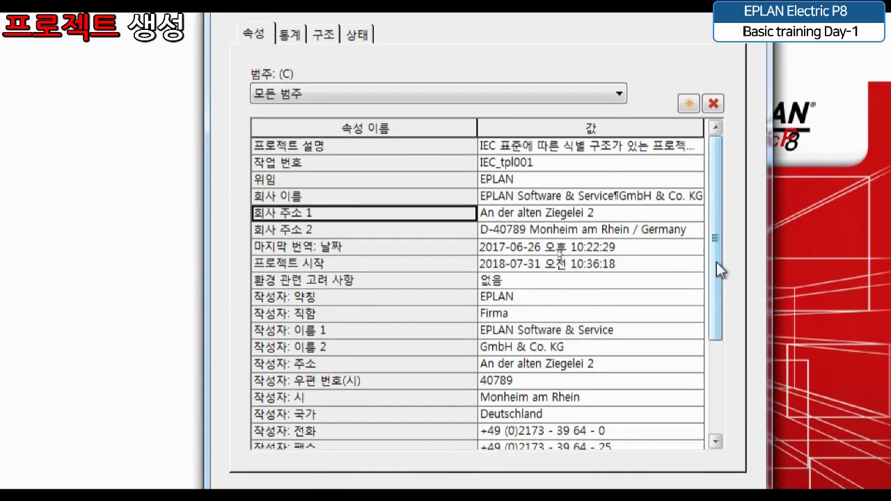
{"action": "left_click_drag", "start_coordinate": [720, 343], "coordinate": [707, 387]}
{"action": "left_click_drag", "start_coordinate": [706, 310], "coordinate": [709, 353]}
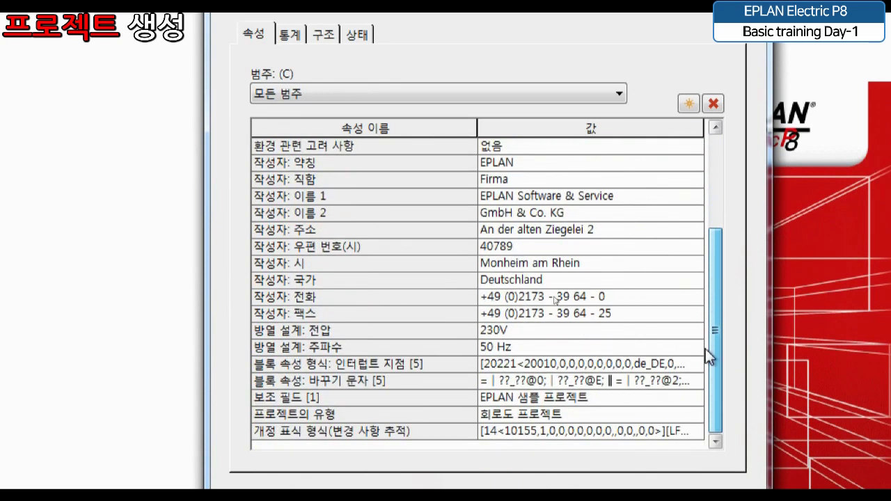
{"action": "left_click", "coordinate": [687, 105]}
{"action": "mouse_move", "coordinate": [716, 104]}
{"action": "left_mouse_down"}
{"action": "mouse_move", "coordinate": [718, 451]}
{"action": "mouse_move", "coordinate": [692, 258]}
{"action": "mouse_move", "coordinate": [716, 237]}
{"action": "mouse_move", "coordinate": [714, 89]}
{"action": "mouse_move", "coordinate": [714, 115]}
{"action": "left_mouse_up"}
{"action": "left_click_drag", "start_coordinate": [695, 217], "coordinate": [691, 437]}
{"action": "left_click", "coordinate": [686, 467]}
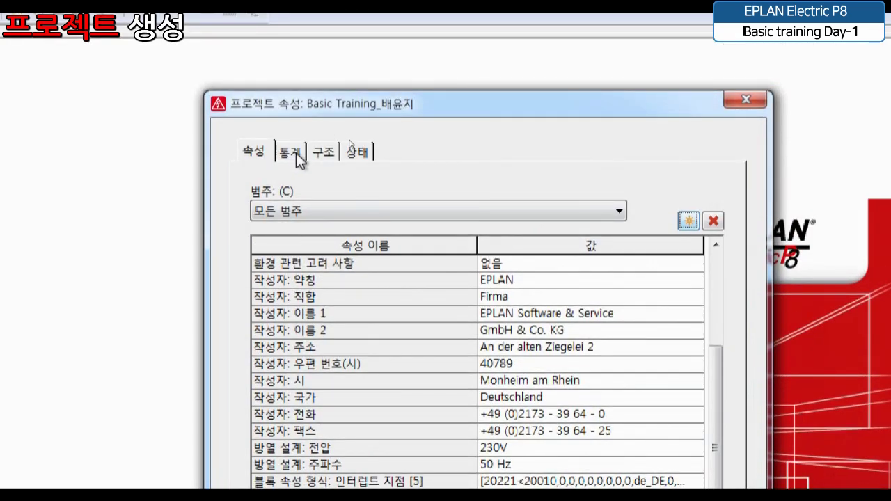
{"action": "left_click", "coordinate": [296, 153]}
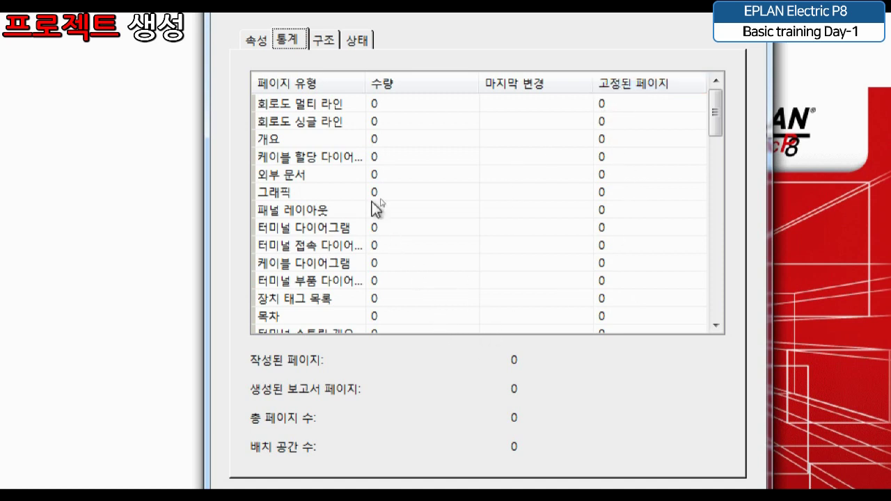
- Open the project's page structure settings and create a new configuration named Training with an empty description
{"action": "left_click", "coordinate": [323, 64]}
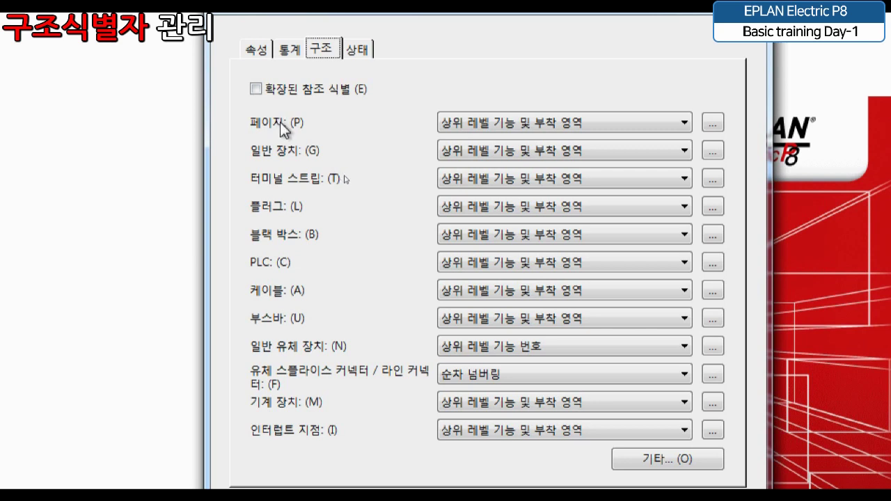
{"action": "left_click", "coordinate": [712, 123]}
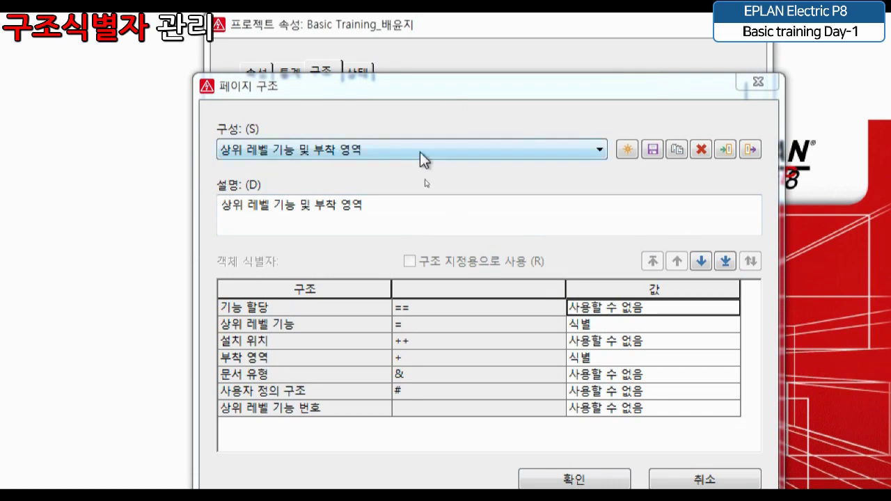
{"action": "left_click", "coordinate": [633, 155]}
{"action": "type", "text": "ㅅ"}
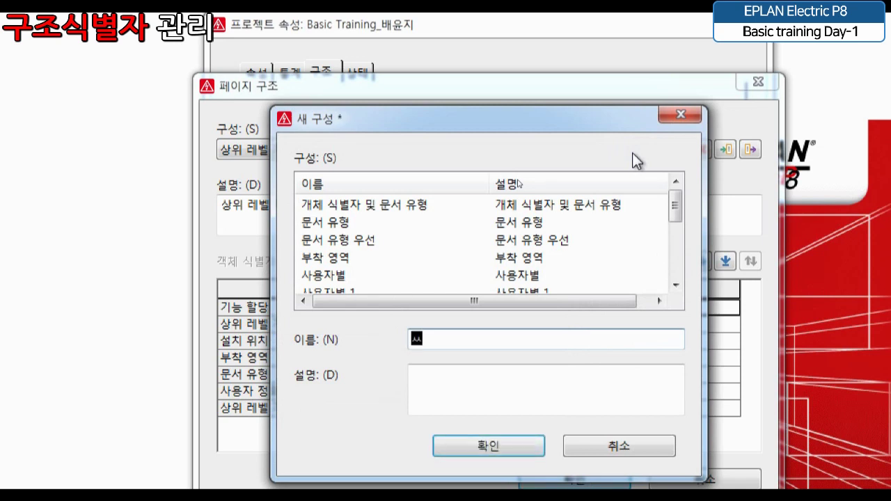
{"action": "key", "text": "BackSpace"}
{"action": "type", "text": "Training"}
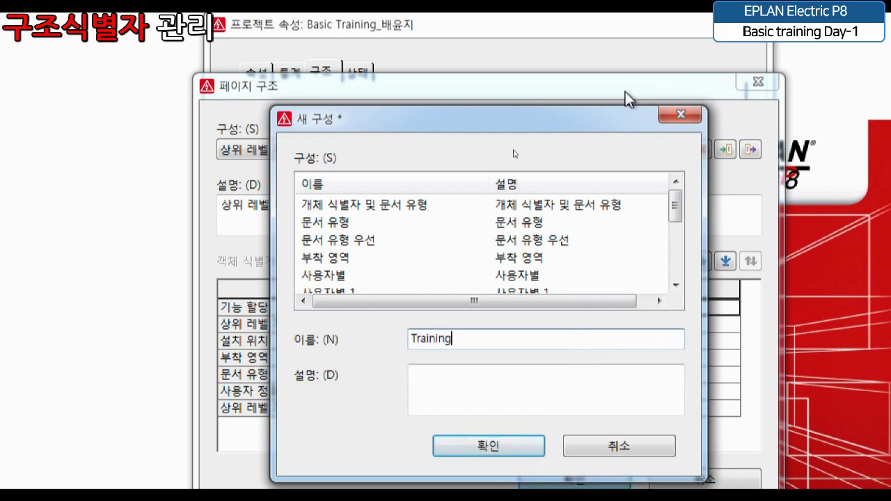
{"action": "left_click_drag", "start_coordinate": [578, 109], "coordinate": [674, 65]}
{"action": "left_click", "coordinate": [589, 338]}
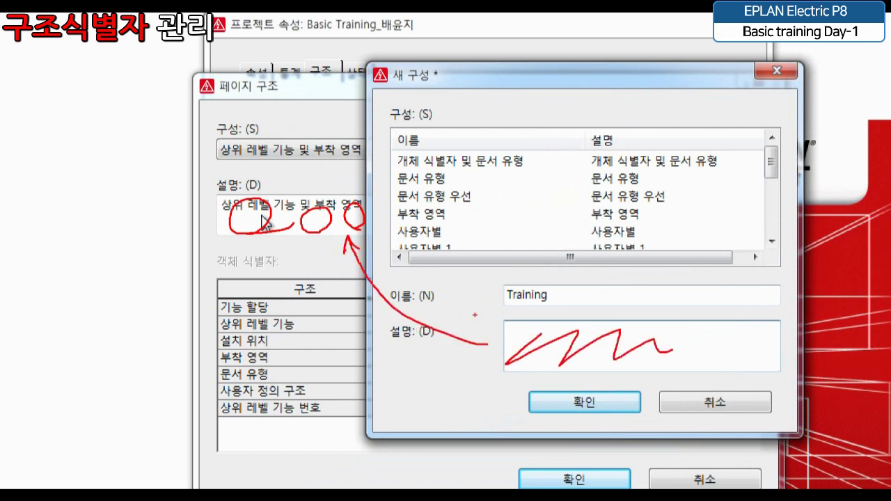
{"action": "key", "text": "Escape"}
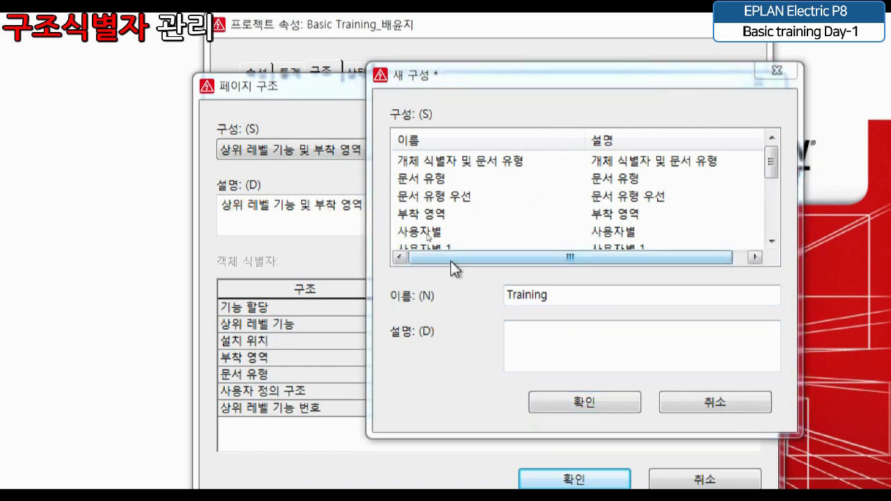
{"action": "left_click", "coordinate": [562, 408]}
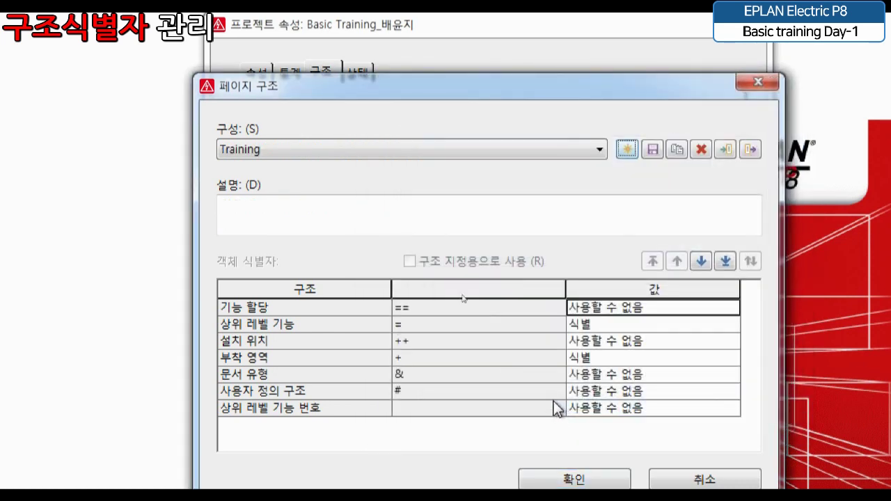
- Set the document type (문서 유형, &) to 식별 in the Training page structure
{"action": "left_click", "coordinate": [318, 202]}
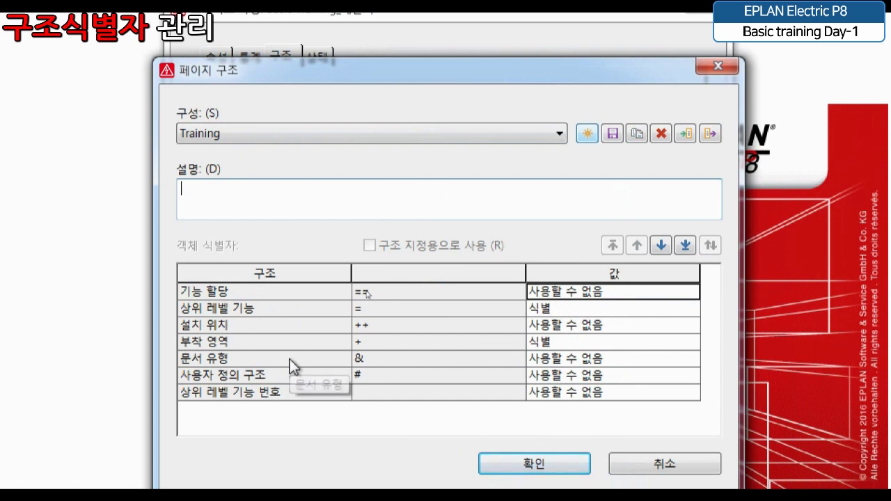
{"action": "left_click", "coordinate": [274, 308]}
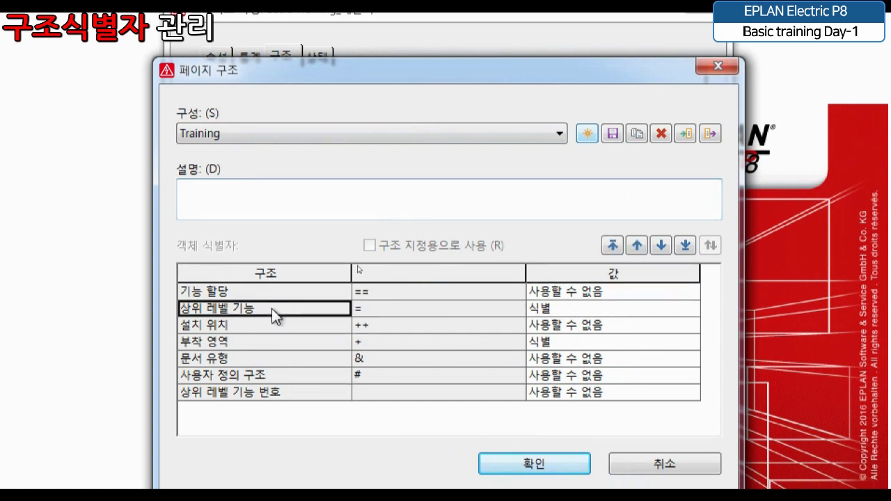
{"action": "left_click", "coordinate": [540, 311]}
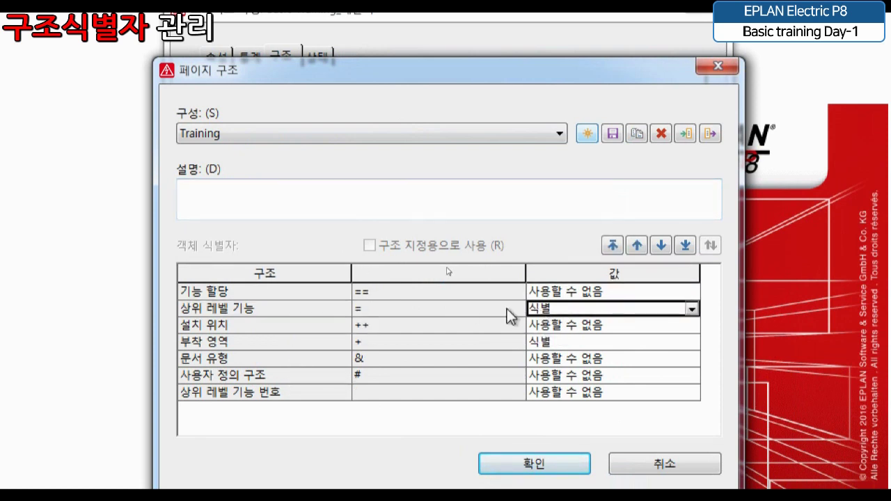
{"action": "left_click", "coordinate": [307, 341]}
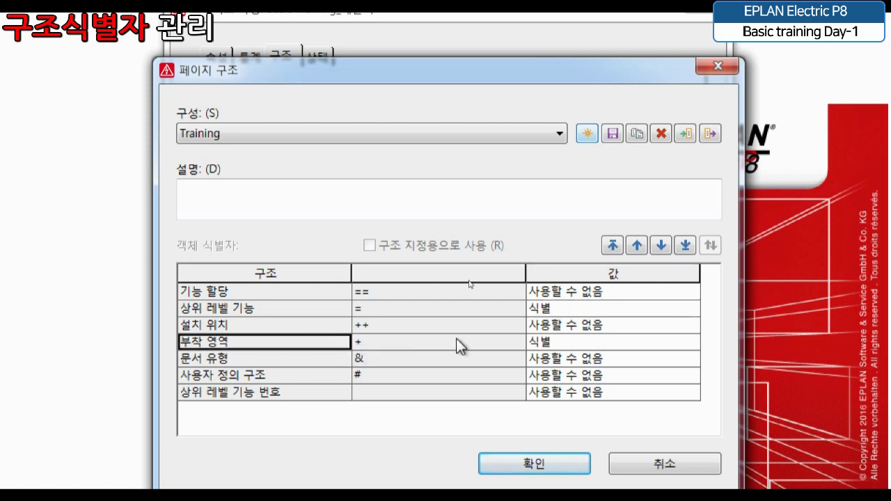
{"action": "left_click", "coordinate": [543, 342]}
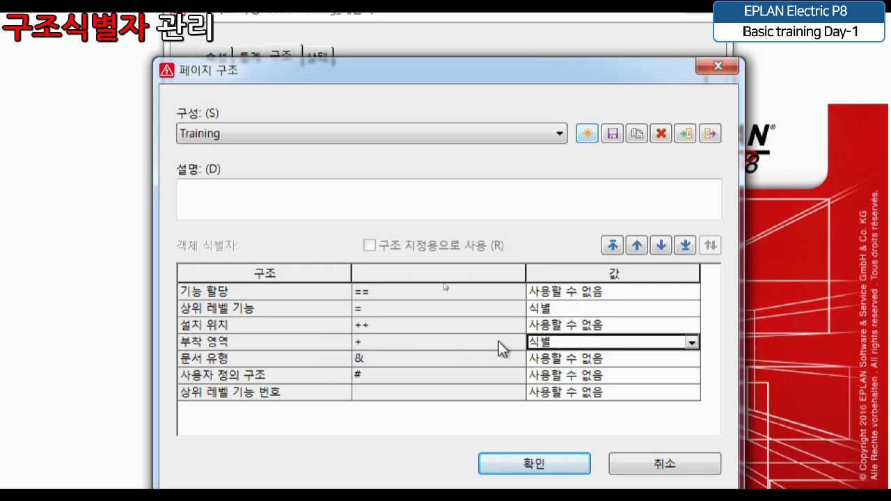
{"action": "left_click", "coordinate": [301, 358]}
{"action": "left_click", "coordinate": [522, 357]}
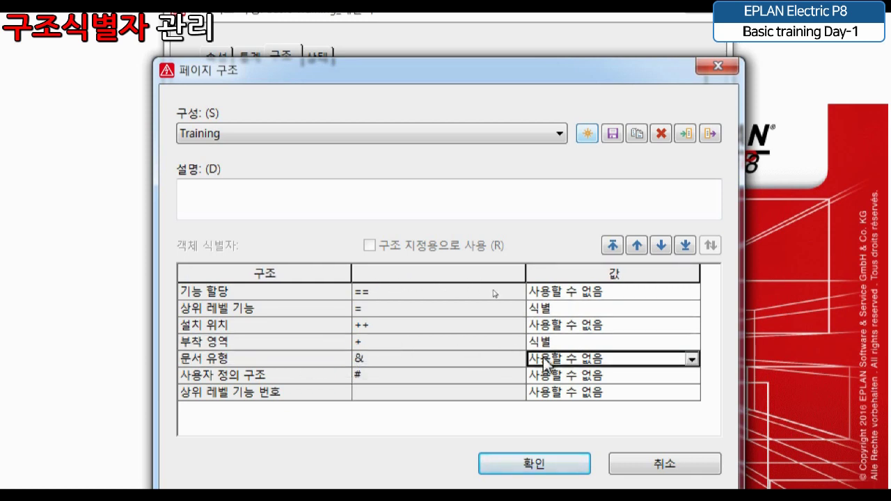
{"action": "left_click", "coordinate": [689, 358]}
{"action": "left_click", "coordinate": [692, 358]}
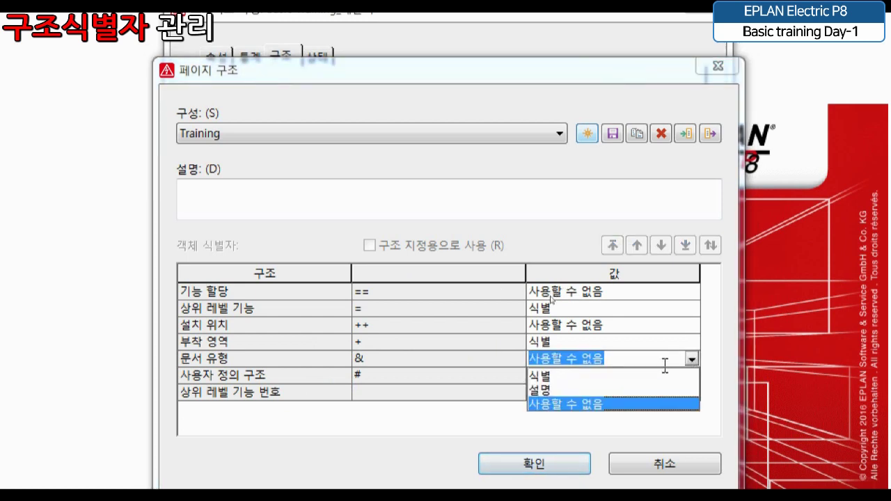
{"action": "left_click", "coordinate": [654, 377]}
{"action": "left_click", "coordinate": [631, 339]}
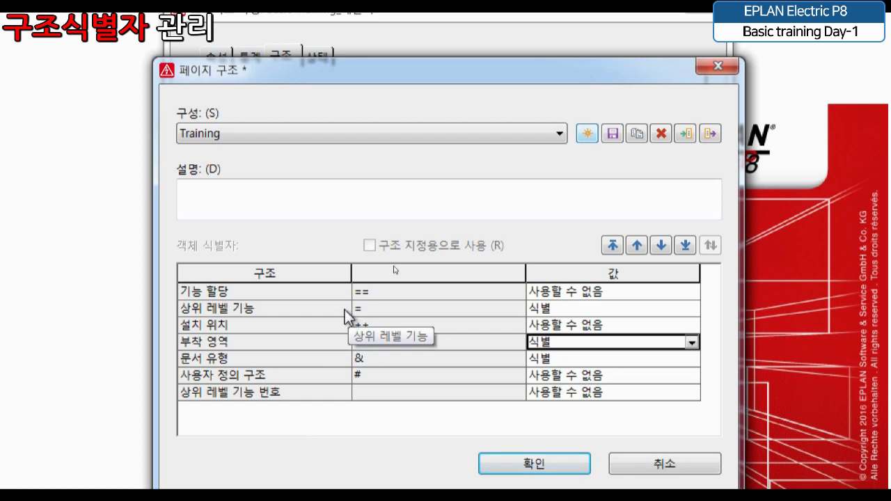
- Examine each structure identifier in the Training page structure together with its prefix symbol
{"action": "left_click", "coordinate": [313, 308]}
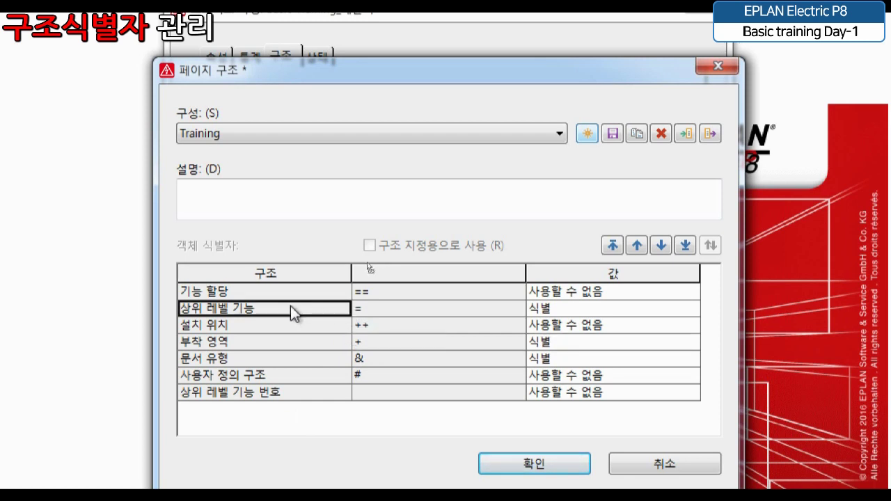
{"action": "left_click_drag", "start_coordinate": [296, 305], "coordinate": [299, 294]}
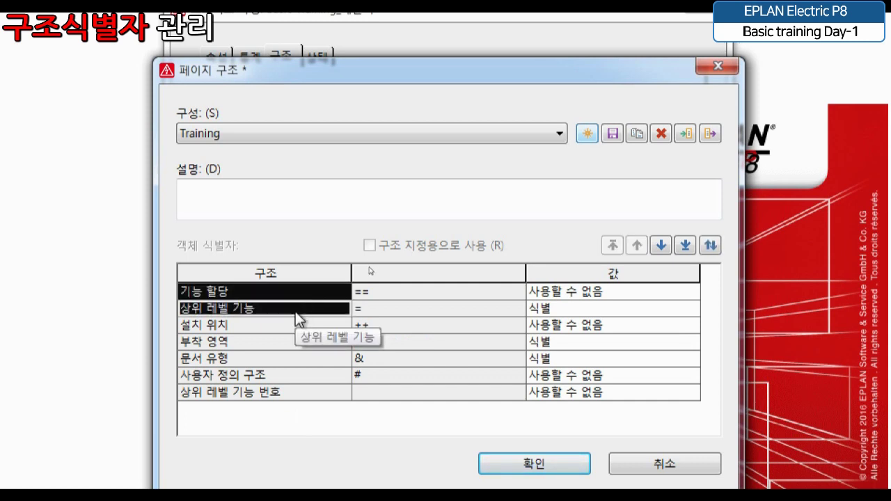
{"action": "left_click", "coordinate": [295, 311]}
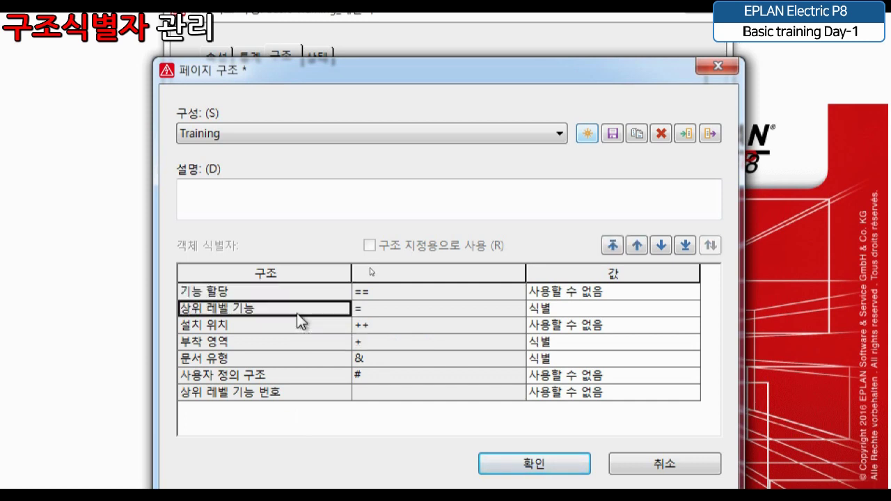
{"action": "key", "text": "Up"}
{"action": "left_click", "coordinate": [298, 314]}
{"action": "left_click", "coordinate": [293, 326]}
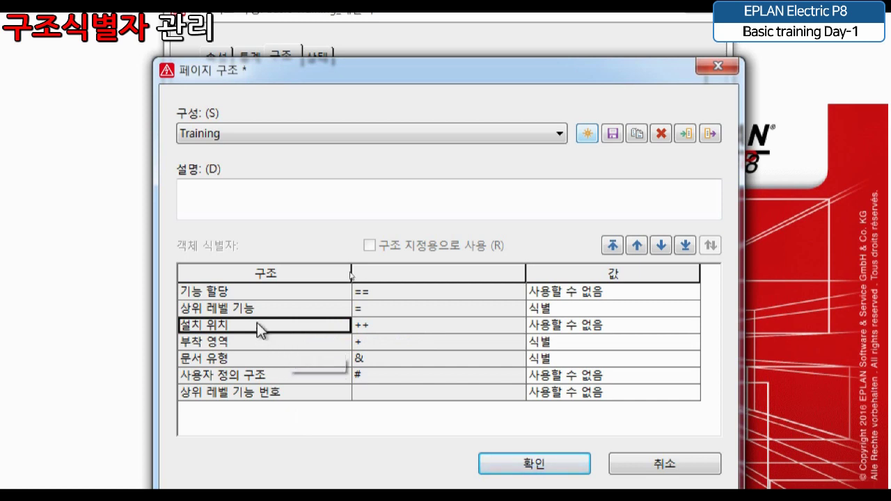
{"action": "left_click", "coordinate": [261, 341]}
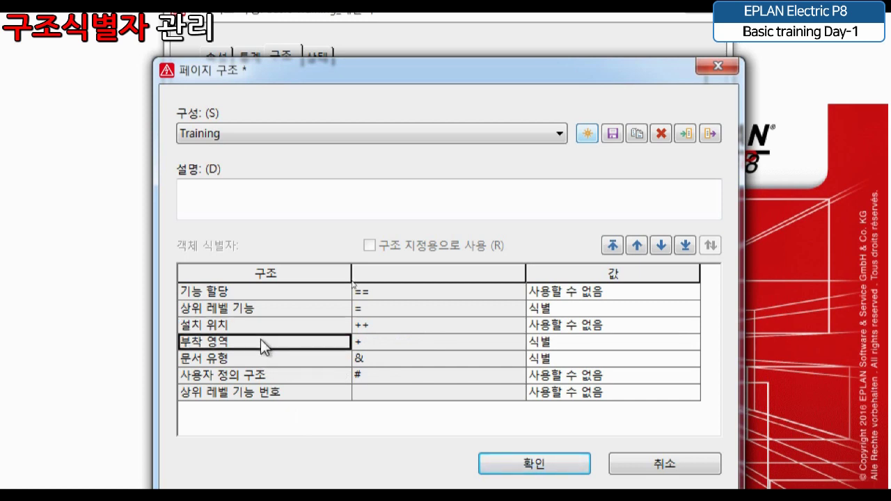
{"action": "left_click", "coordinate": [257, 358]}
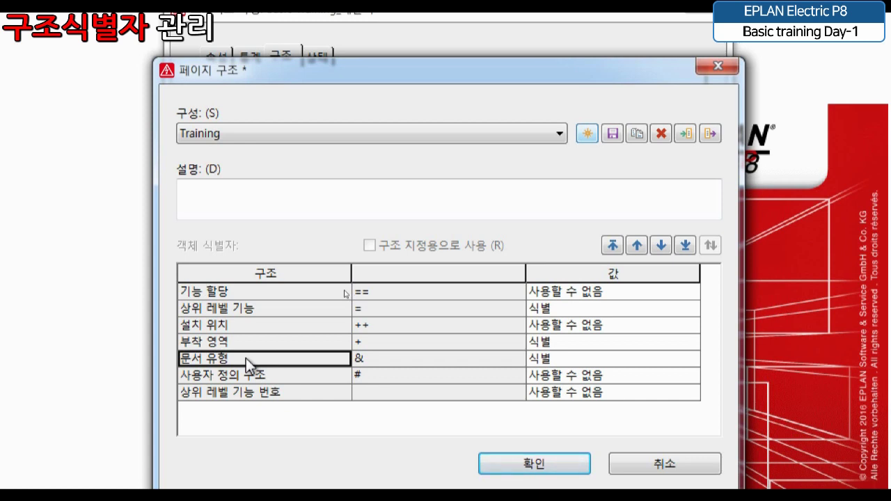
{"action": "left_click", "coordinate": [269, 375]}
{"action": "left_click_drag", "start_coordinate": [269, 374], "coordinate": [398, 401]}
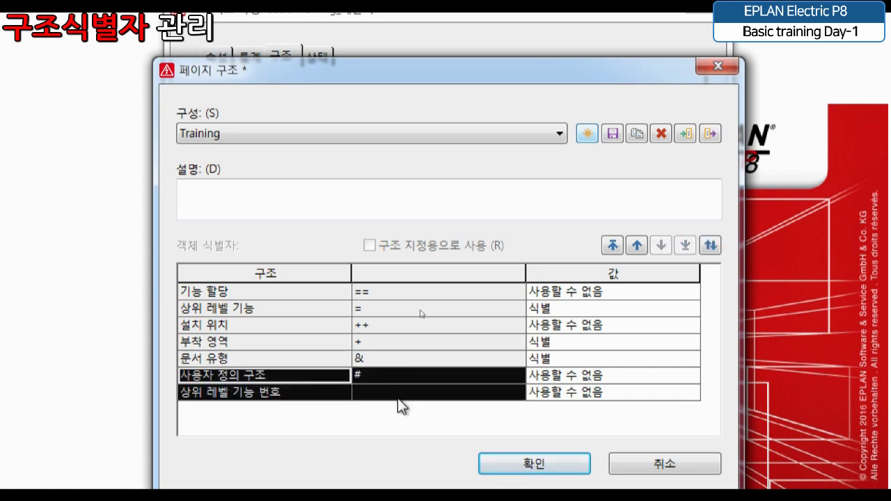
{"action": "left_click", "coordinate": [426, 349]}
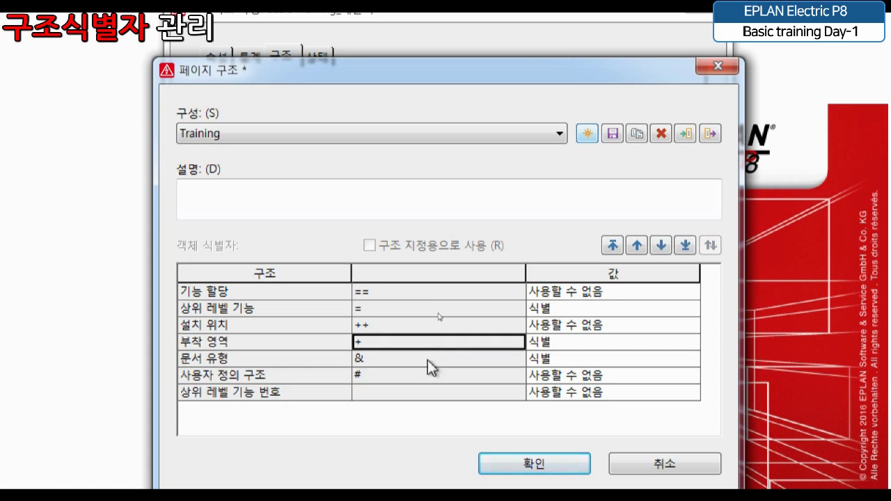
{"action": "left_click", "coordinate": [410, 359]}
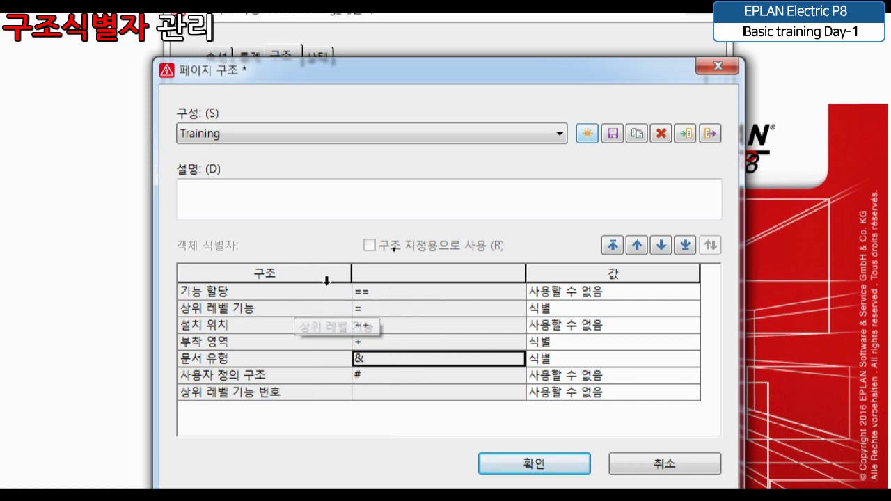
- Check the values of 상위 레벨 기능 (=), 부착 영역 (+) and 문서 유형 (&) in the page structure
{"action": "left_click", "coordinate": [334, 311]}
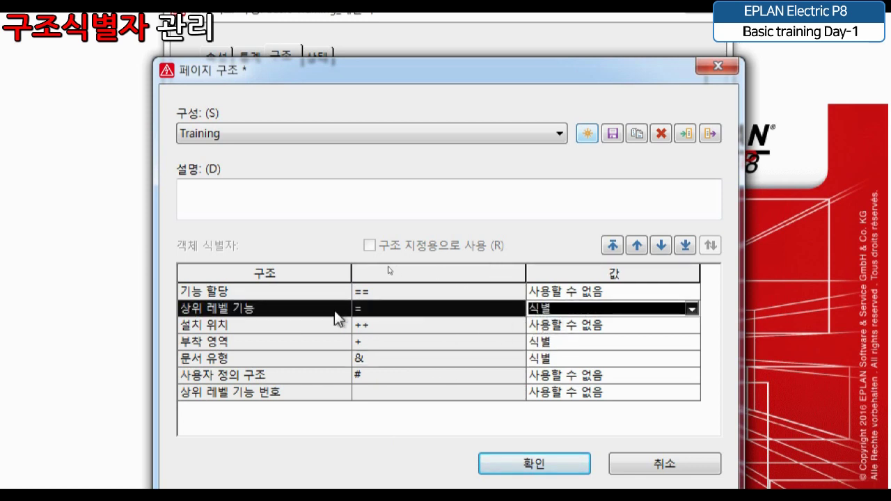
{"action": "left_click", "coordinate": [560, 342]}
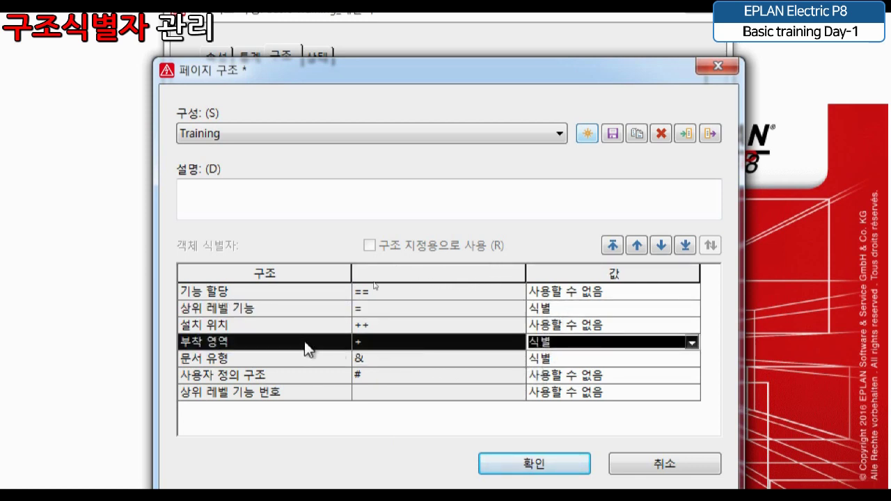
{"action": "left_click", "coordinate": [557, 359]}
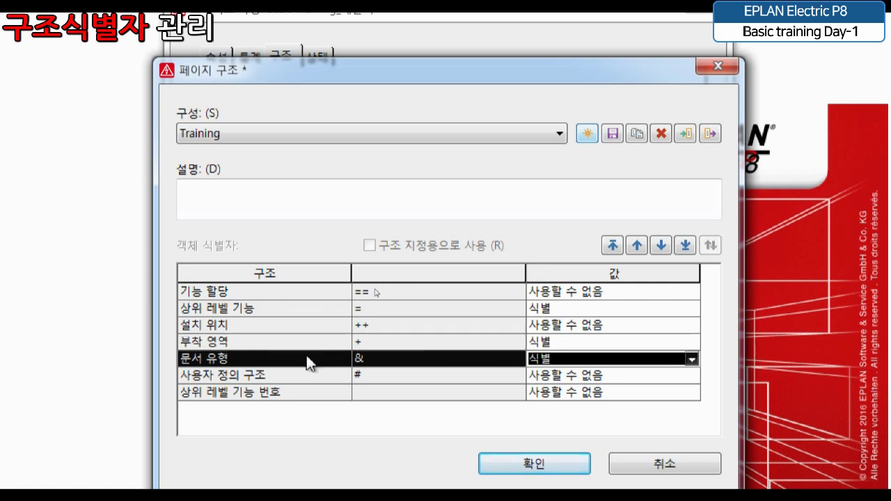
{"action": "left_click", "coordinate": [560, 359]}
{"action": "left_click", "coordinate": [560, 343]}
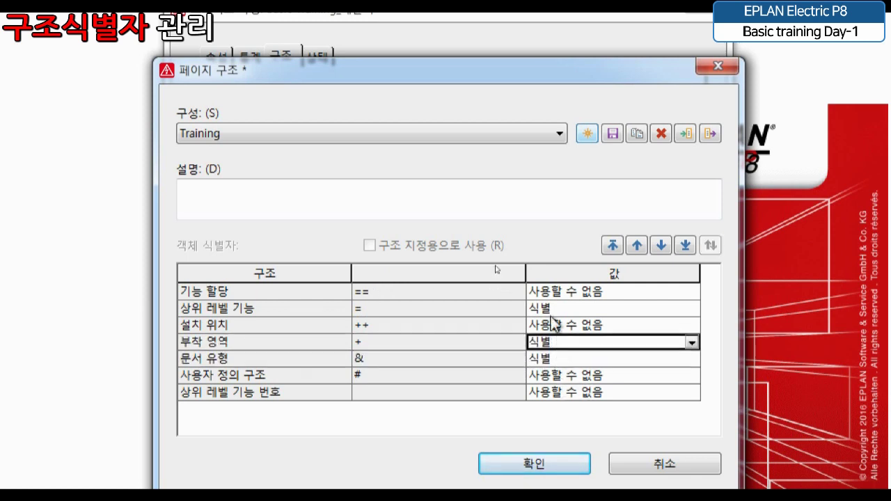
{"action": "left_click", "coordinate": [550, 309]}
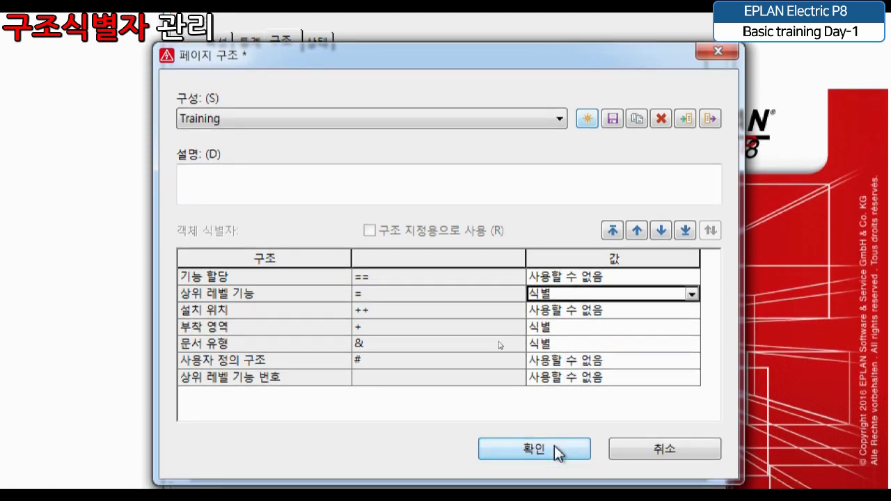
- Accept the Training page structure and the project properties, and open the structure identifier management (구조 식별자 관리) for the Basic Training project
{"action": "left_click", "coordinate": [556, 451]}
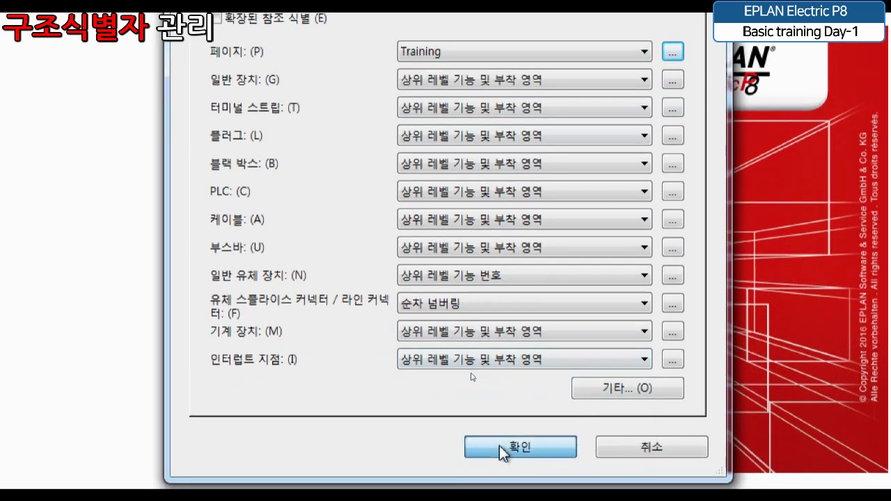
{"action": "left_click", "coordinate": [500, 445]}
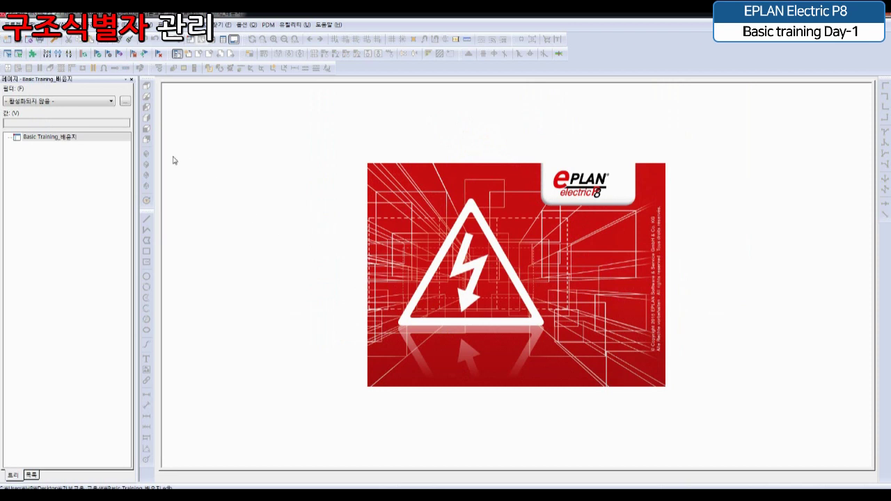
{"action": "left_click", "coordinate": [90, 140]}
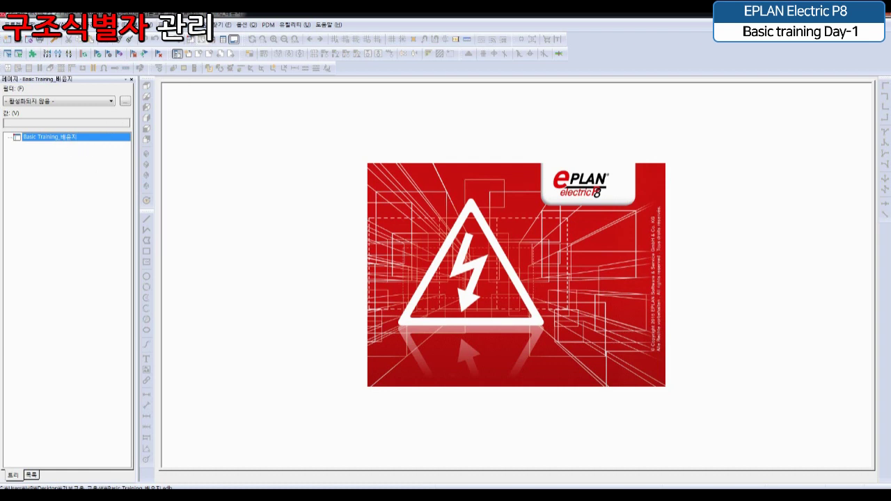
{"action": "left_click", "coordinate": [174, 25]}
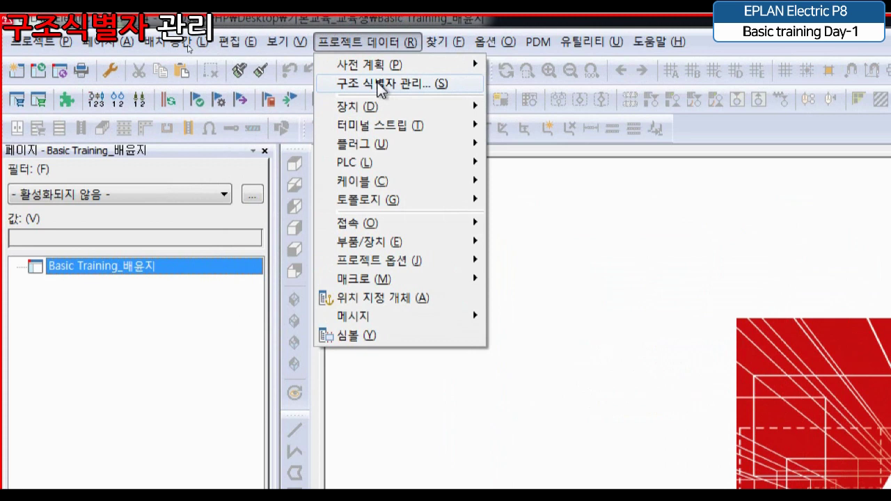
{"action": "left_click", "coordinate": [380, 84]}
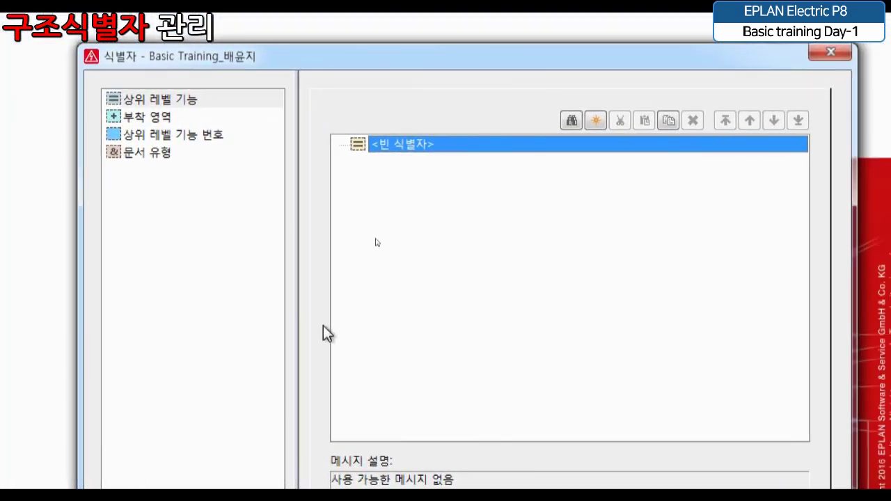
- Compare the existing identifiers under 상위 레벨 기능, 부착 영역 and 문서 유형 in the structure identifier management
{"action": "left_click", "coordinate": [215, 99]}
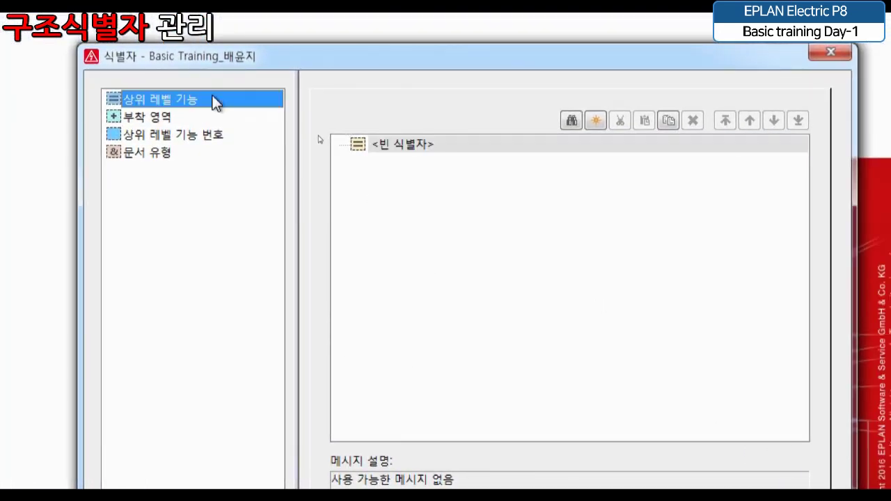
{"action": "left_click", "coordinate": [216, 118]}
{"action": "left_click", "coordinate": [175, 164]}
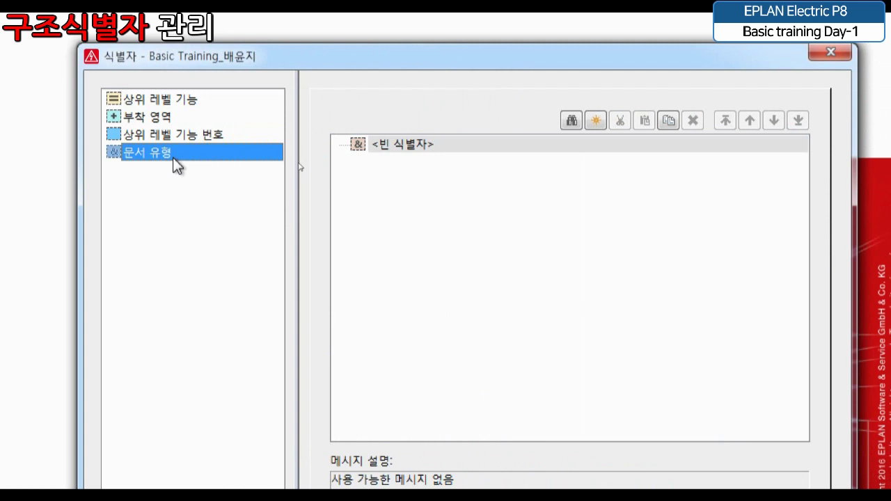
{"action": "left_click", "coordinate": [156, 119]}
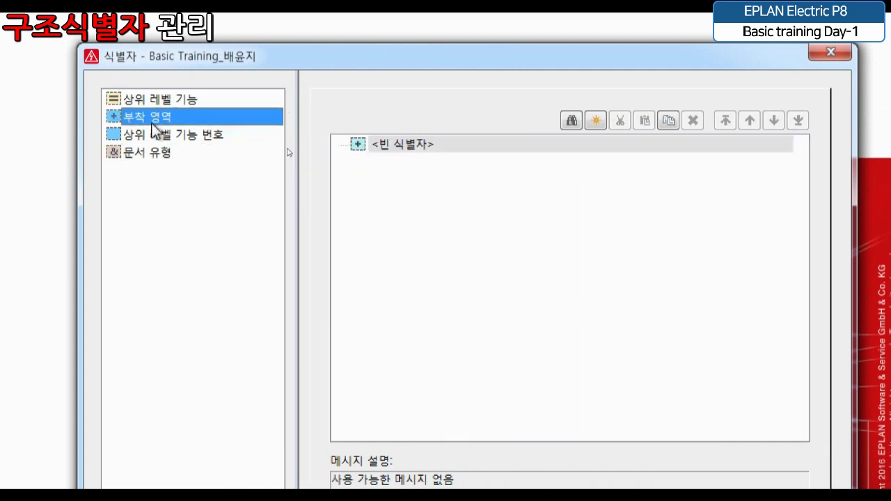
{"action": "left_click", "coordinate": [150, 159]}
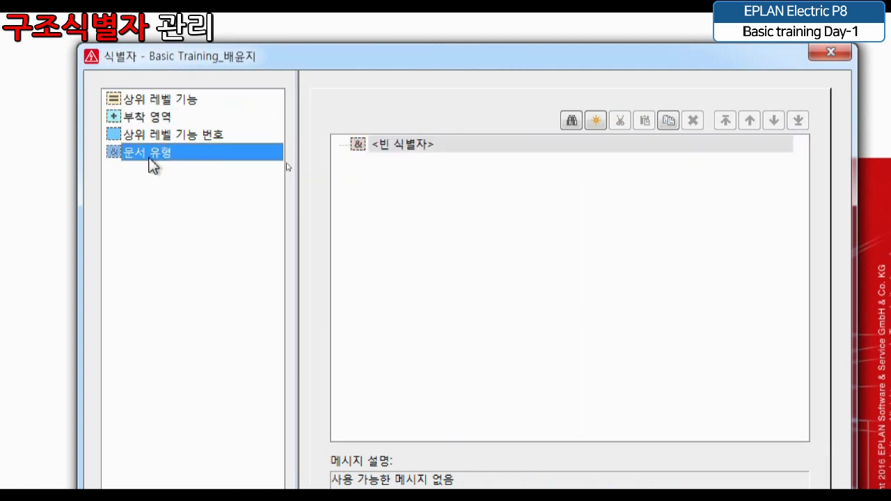
{"action": "left_click", "coordinate": [149, 118]}
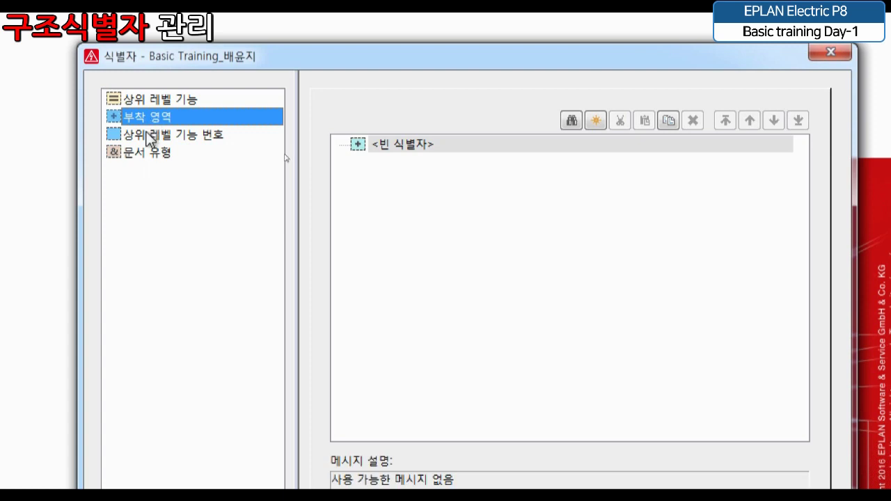
{"action": "left_click", "coordinate": [145, 152]}
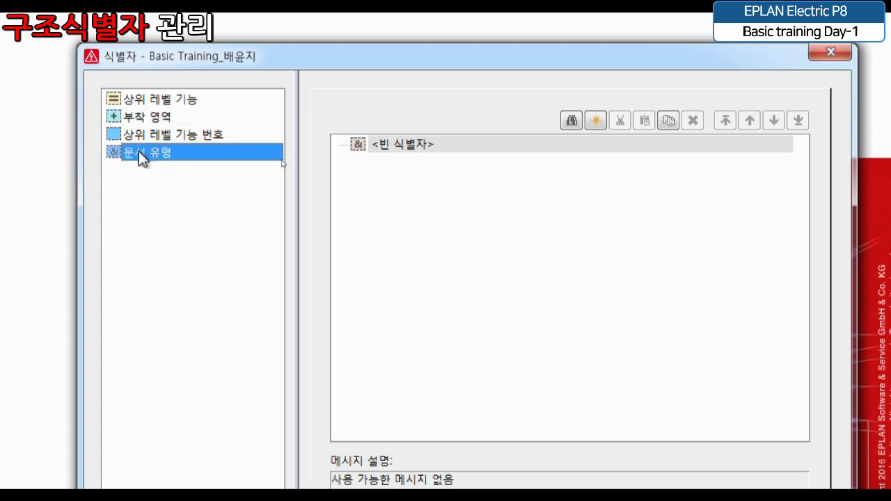
{"action": "left_click", "coordinate": [147, 117]}
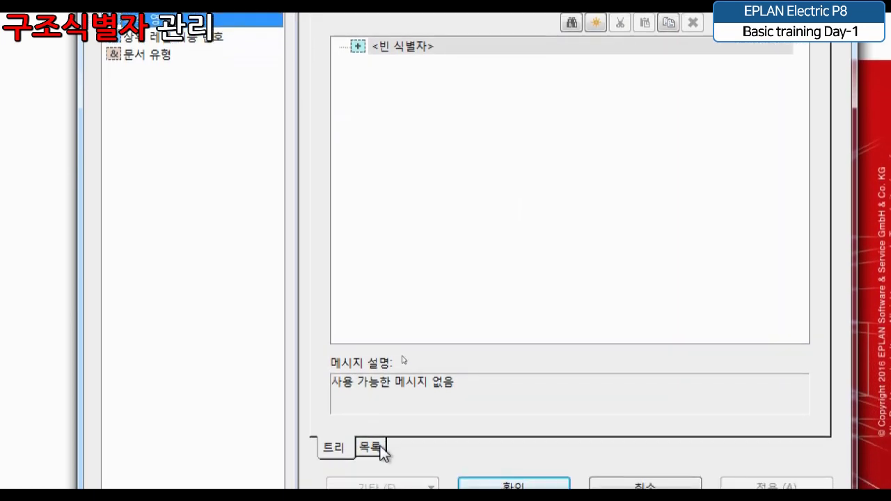
- Show the 부착 영역 structure identifiers as a list and select the <빈 식별자> row
{"action": "left_click", "coordinate": [371, 448]}
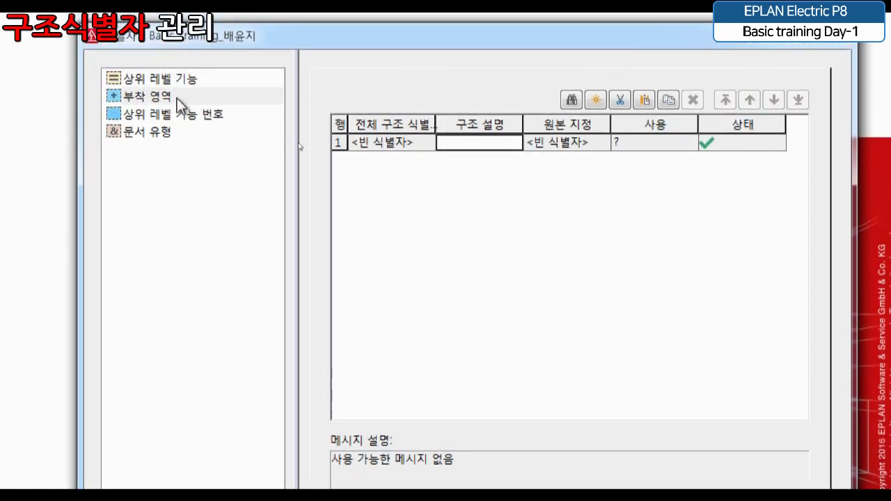
{"action": "left_click", "coordinate": [167, 98]}
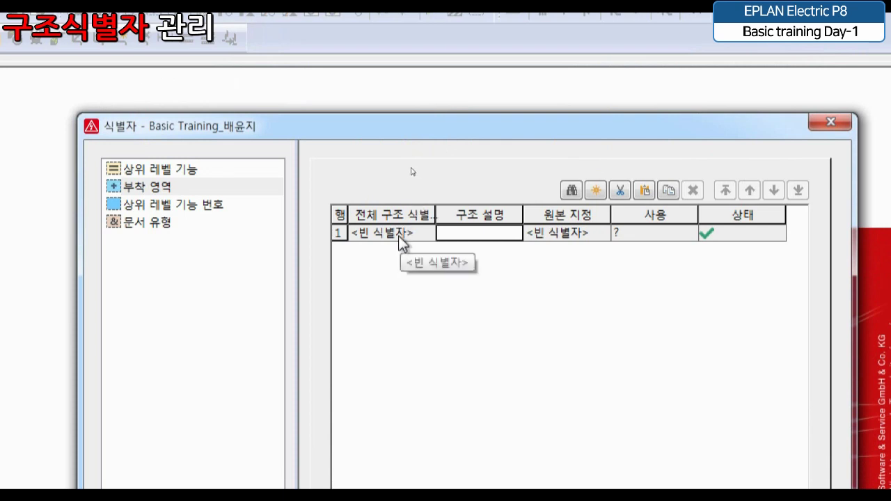
{"action": "left_click", "coordinate": [395, 238]}
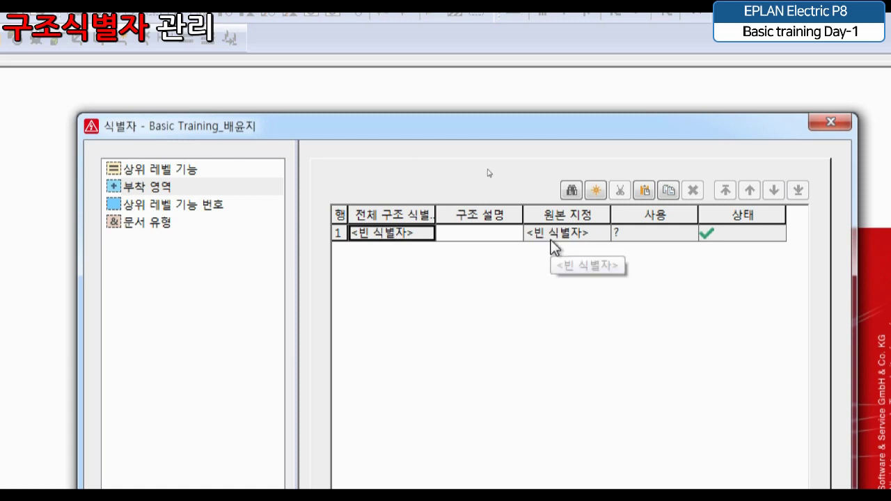
- Add a new 부착 영역 identifier with the full structure identifier MP and fit the identifier column's width
{"action": "left_click", "coordinate": [596, 190]}
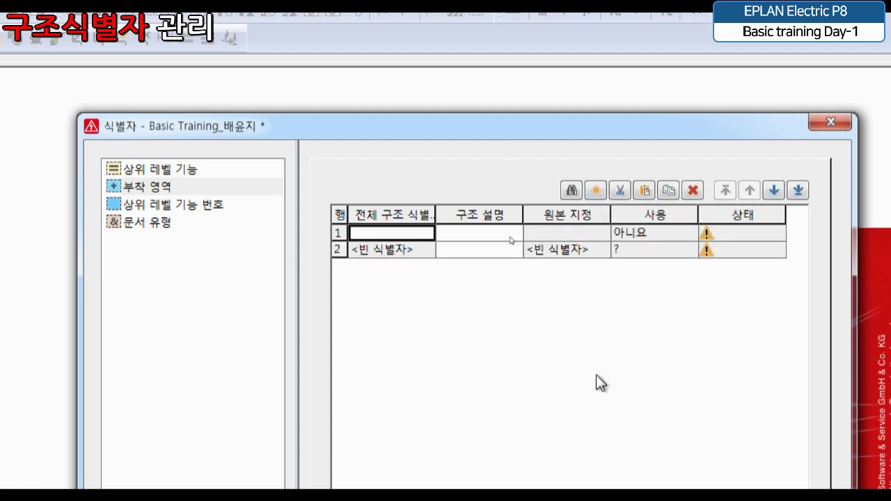
{"action": "double_click", "coordinate": [435, 214]}
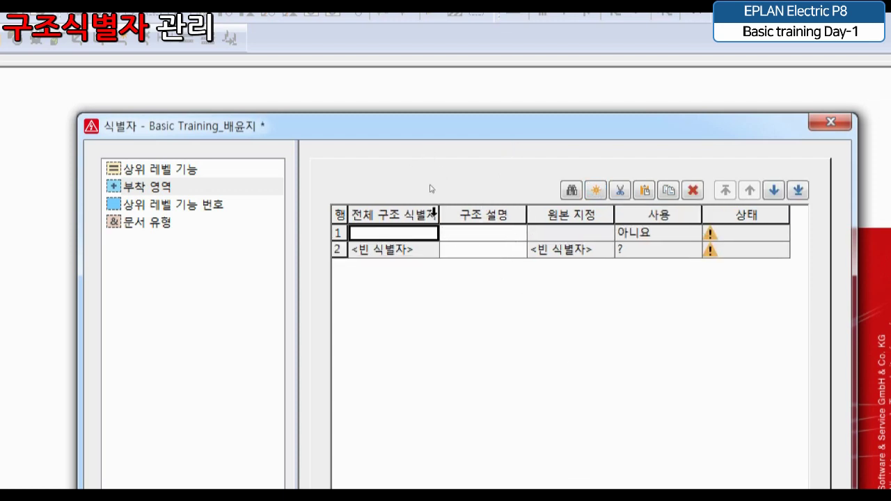
{"action": "left_click", "coordinate": [399, 231]}
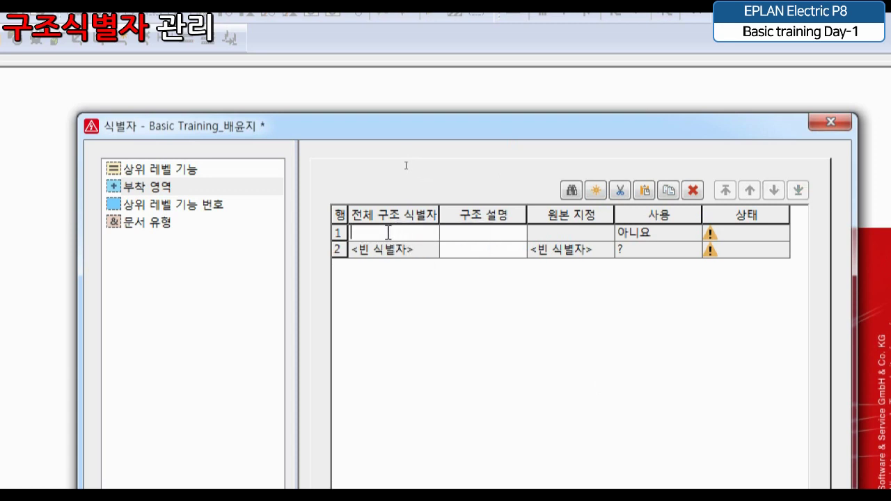
{"action": "type", "text": "MP"}
{"action": "left_click", "coordinate": [378, 251]}
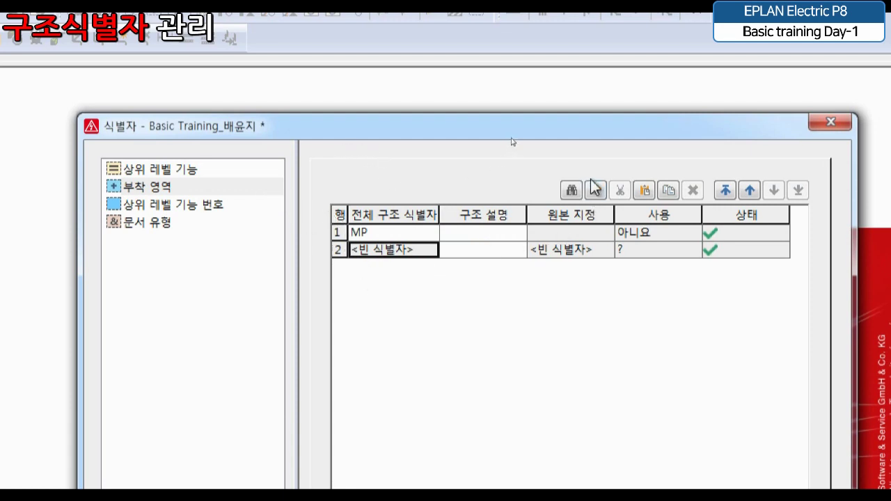
{"action": "left_click", "coordinate": [417, 233]}
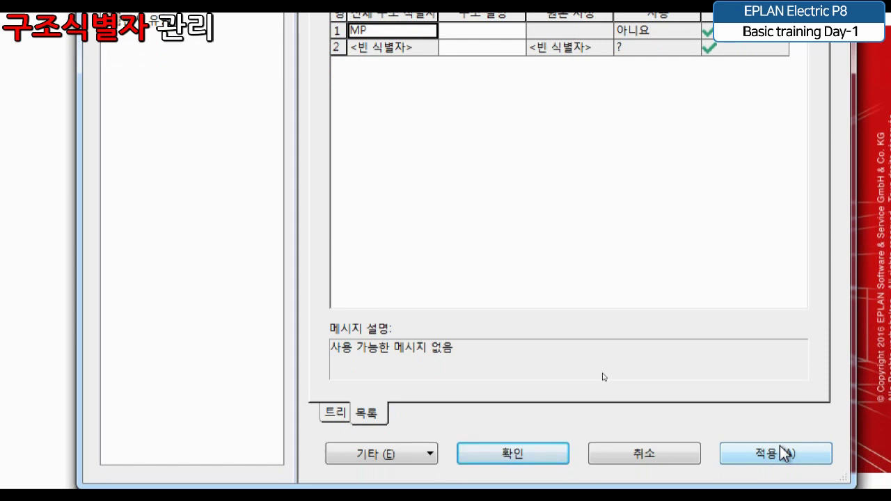
- Apply the new MP identifier and update the project with the displayed identifier order
{"action": "left_click", "coordinate": [782, 453]}
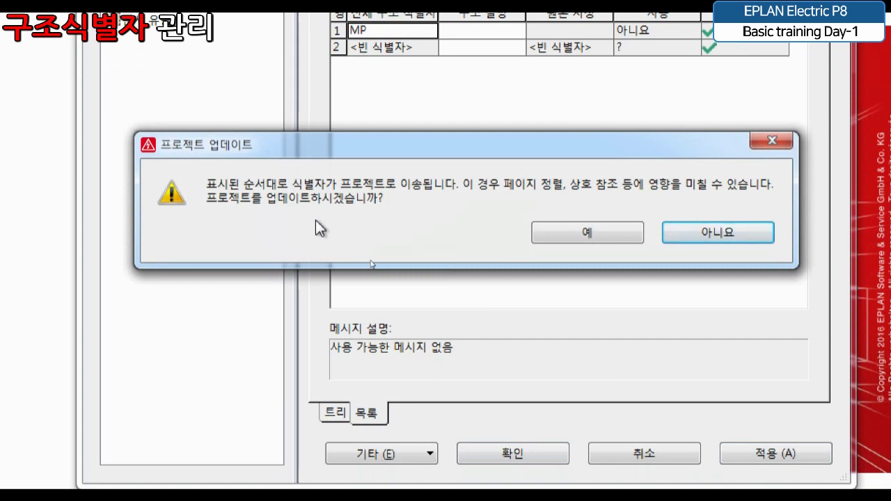
{"action": "left_click", "coordinate": [557, 233]}
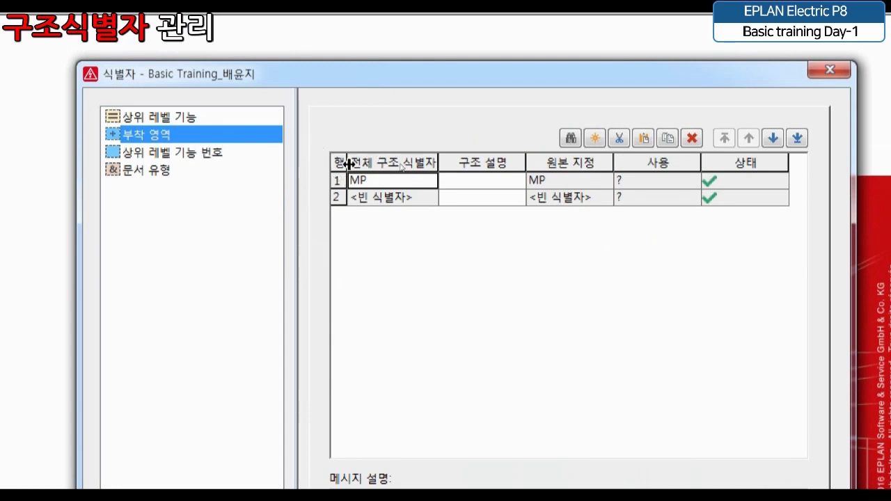
{"action": "left_click", "coordinate": [397, 183]}
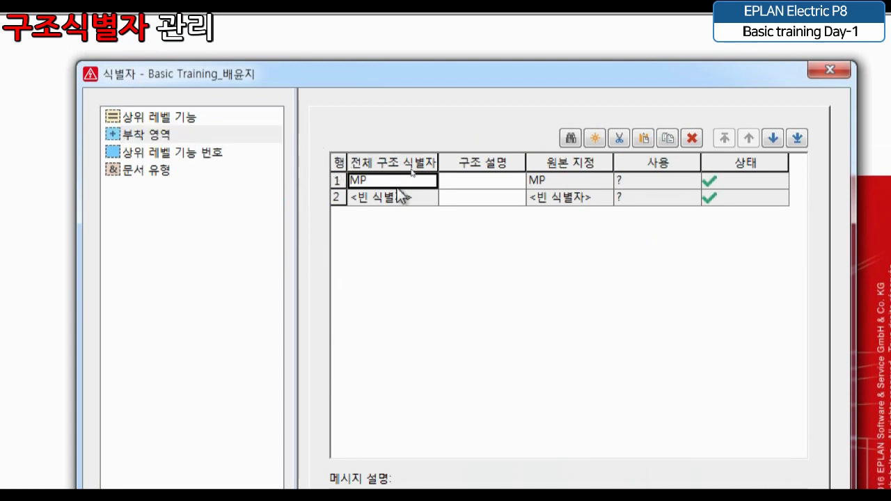
- Select the 문서 유형 identifiers, switch to the PDF viewer and examine the document types in the sample drawing's page index
{"action": "left_click", "coordinate": [165, 174]}
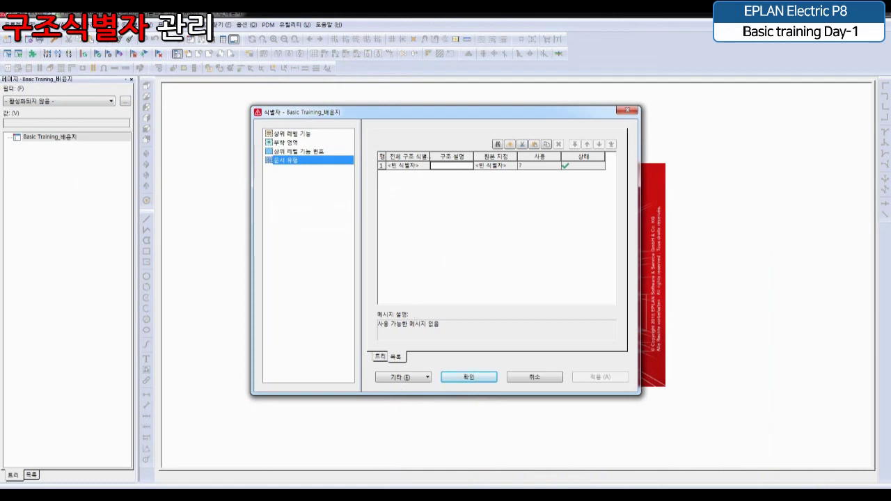
{"action": "left_click", "coordinate": [336, 487]}
{"action": "left_click", "coordinate": [383, 456]}
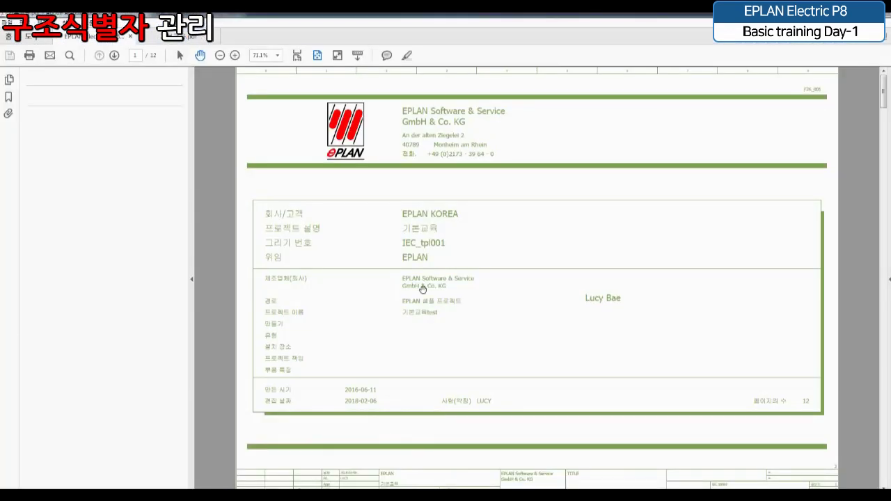
{"action": "scroll", "coordinate": [423, 273], "scroll_direction": "up", "scroll_amount": 5, "text": "ctrl"}
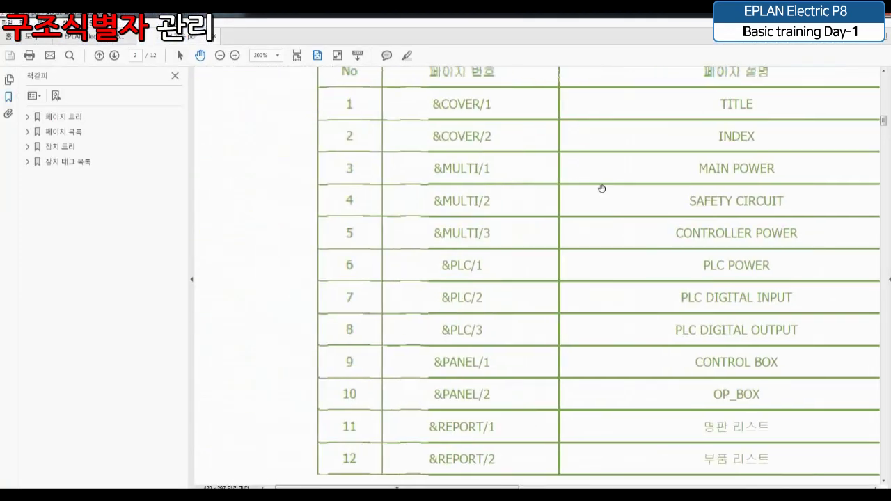
{"action": "scroll", "coordinate": [518, 267], "scroll_direction": "up", "scroll_amount": 4, "text": "ctrl"}
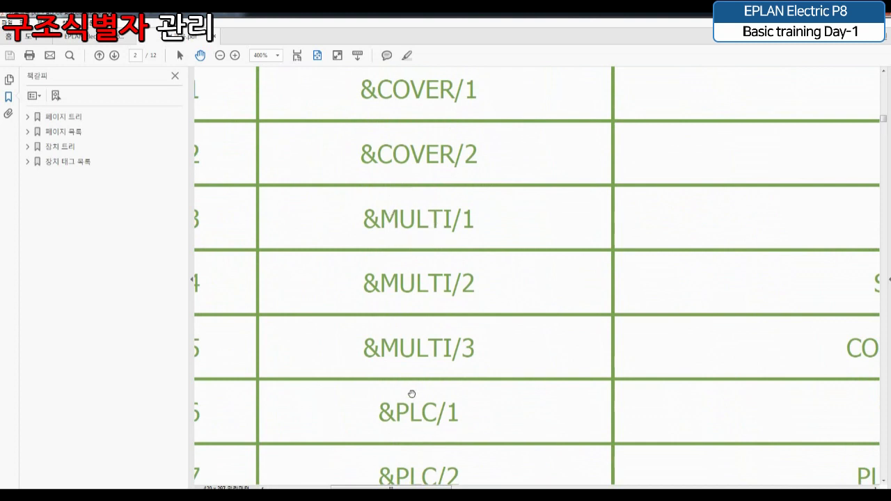
{"action": "scroll", "coordinate": [548, 428], "scroll_direction": "down", "scroll_amount": 4}
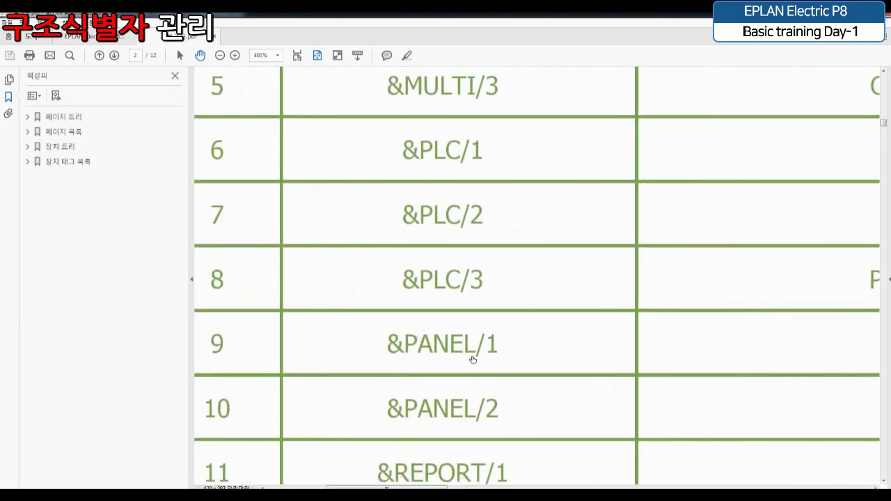
{"action": "scroll", "coordinate": [428, 403], "scroll_direction": "down", "scroll_amount": 1, "text": "ctrl"}
{"action": "scroll", "coordinate": [521, 274], "scroll_direction": "down", "scroll_amount": 2, "text": "ctrl"}
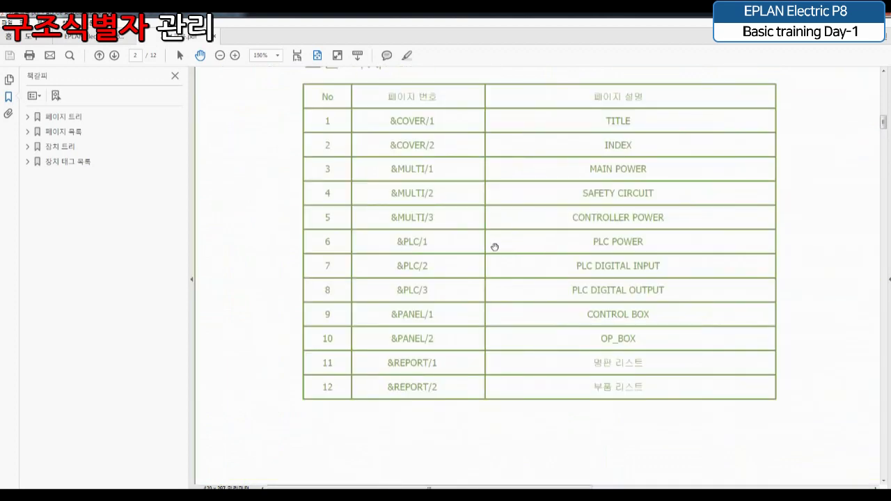
{"action": "scroll", "coordinate": [494, 247], "scroll_direction": "up", "scroll_amount": 1, "text": "ctrl"}
{"action": "left_click_drag", "start_coordinate": [454, 203], "coordinate": [455, 231]}
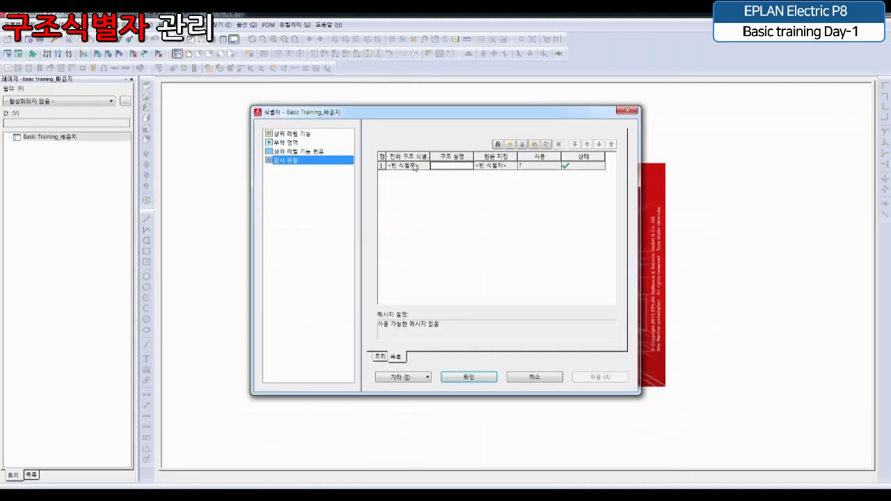
- Return to EPLAN and add five empty identifier rows above <빈 식별자> for 문서 유형
{"action": "left_click", "coordinate": [413, 166]}
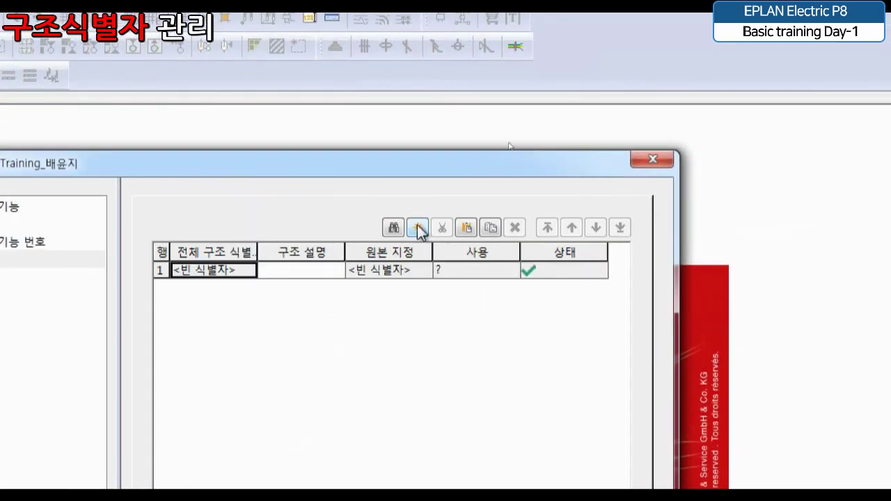
{"action": "left_click", "coordinate": [510, 144]}
{"action": "left_click", "coordinate": [417, 227]}
{"action": "left_click", "coordinate": [416, 227]}
{"action": "left_click", "coordinate": [416, 227]}
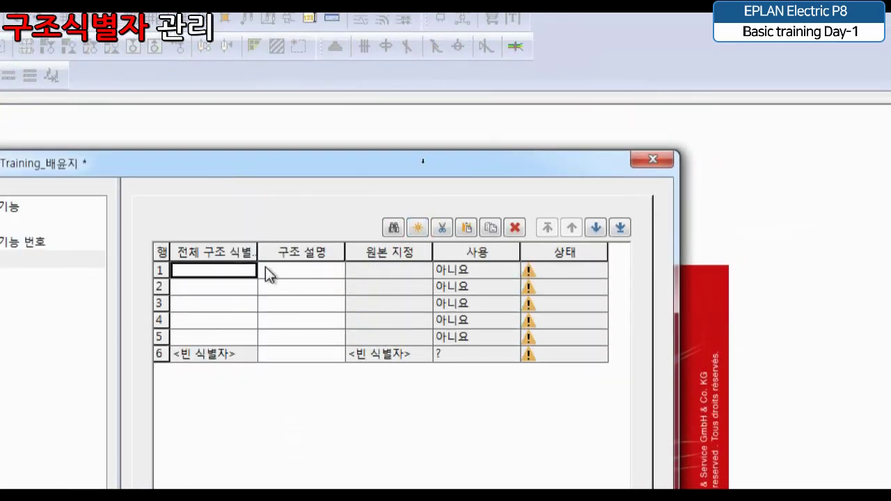
- Name the five empty 문서 유형 identifiers COVER, MULTI, PLC, PANEL and REPORT, and apply them to the project in the displayed order
{"action": "left_click", "coordinate": [218, 270]}
{"action": "type", "text": "COVER"}
{"action": "key", "text": "Return"}
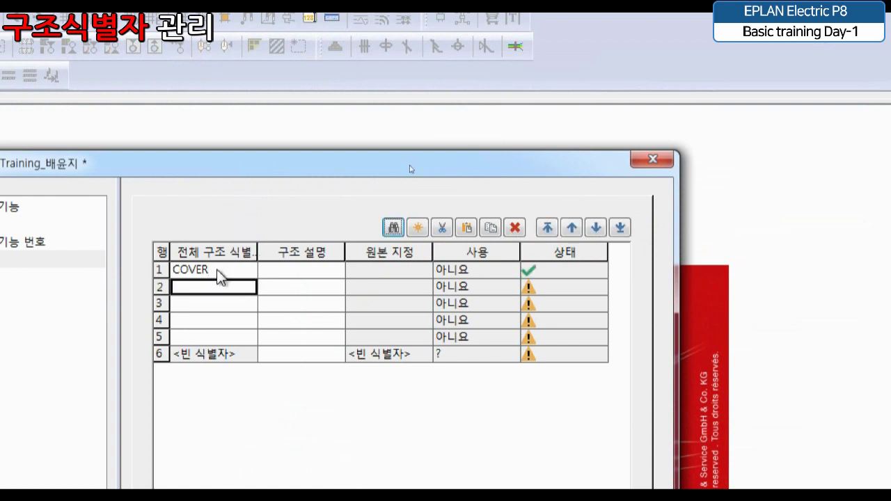
{"action": "type", "text": "MULTI"}
{"action": "key", "text": "Return"}
{"action": "type", "text": "PLC"}
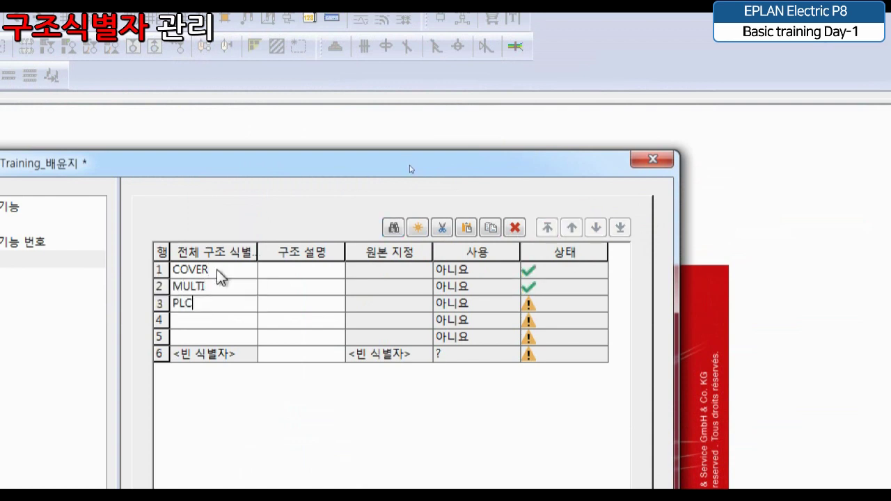
{"action": "key", "text": "Return"}
{"action": "type", "text": "PANEL"}
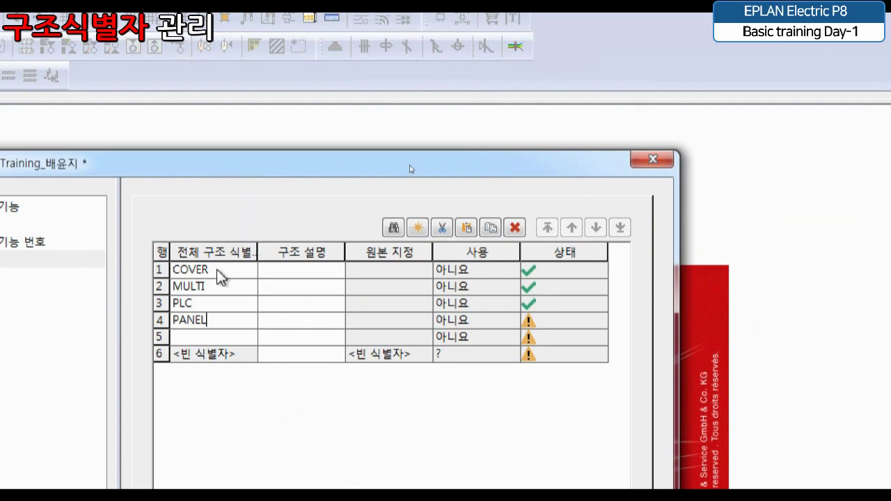
{"action": "key", "text": "Return"}
{"action": "type", "text": "REPORT"}
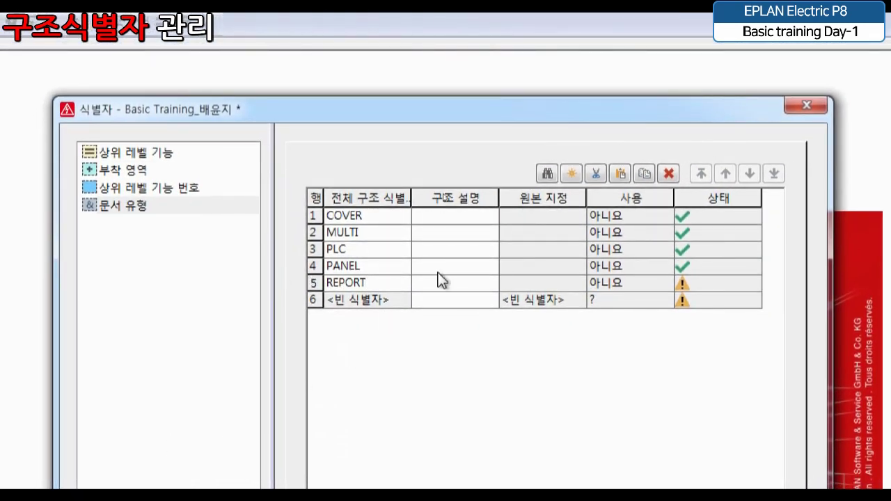
{"action": "left_click", "coordinate": [375, 281]}
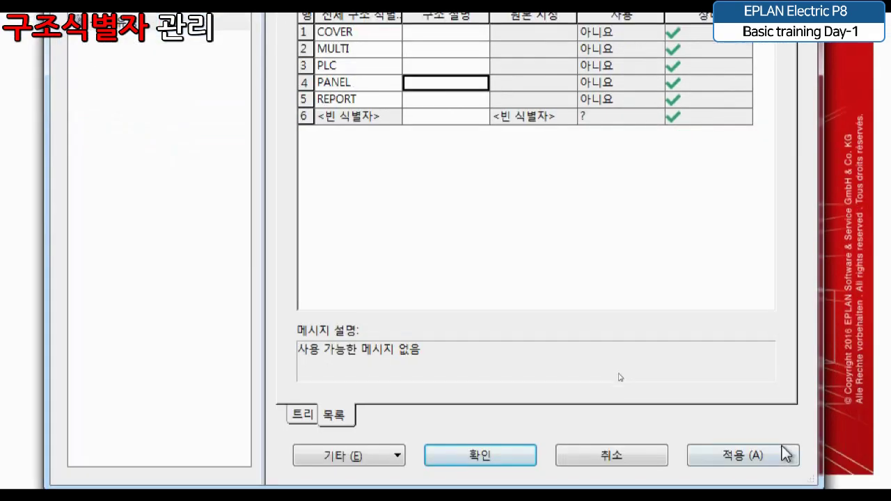
{"action": "left_click", "coordinate": [785, 453]}
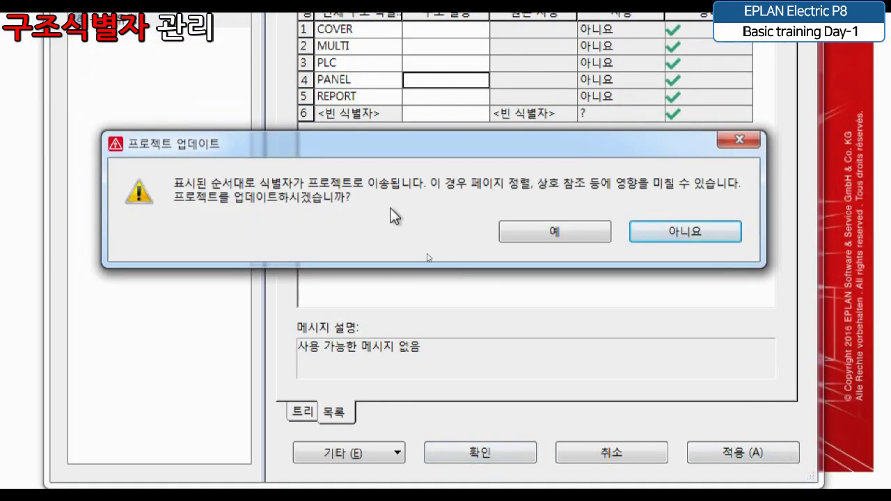
{"action": "left_click", "coordinate": [520, 231]}
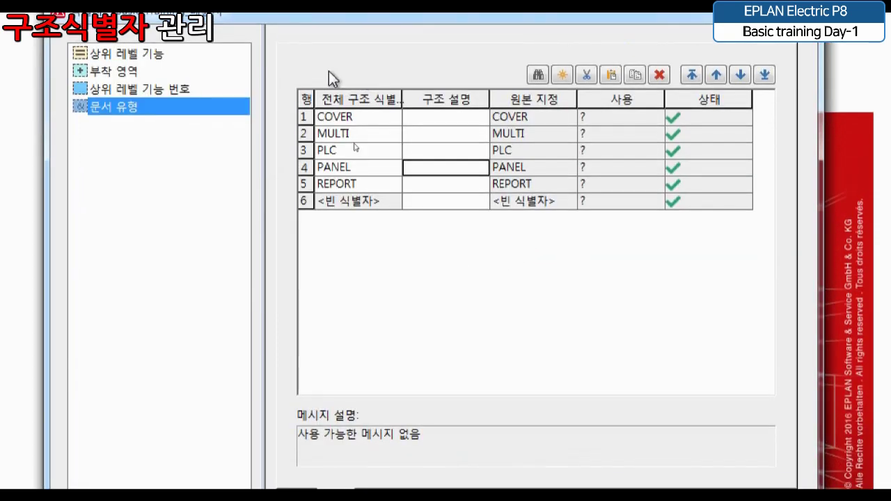
- Review the 부착 영역 and 문서 유형 identifier lists, and accept the structure identifier settings
{"action": "left_click", "coordinate": [124, 73]}
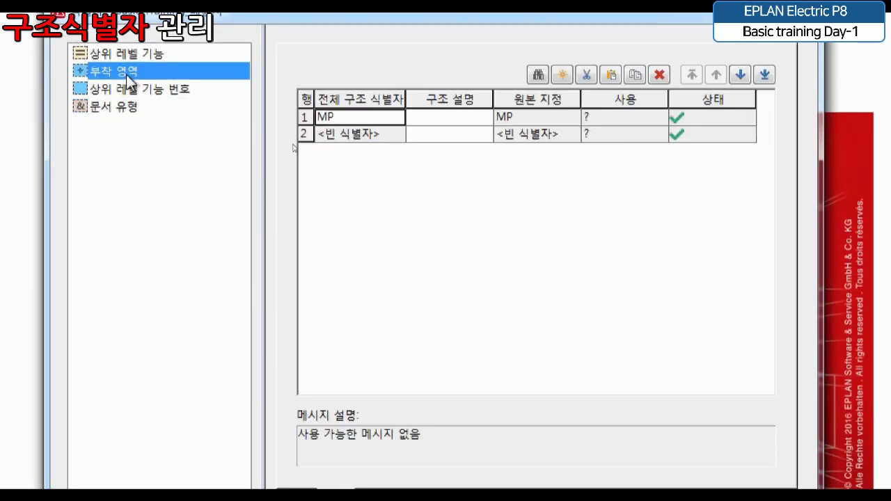
{"action": "left_click", "coordinate": [342, 118]}
{"action": "left_click", "coordinate": [351, 136]}
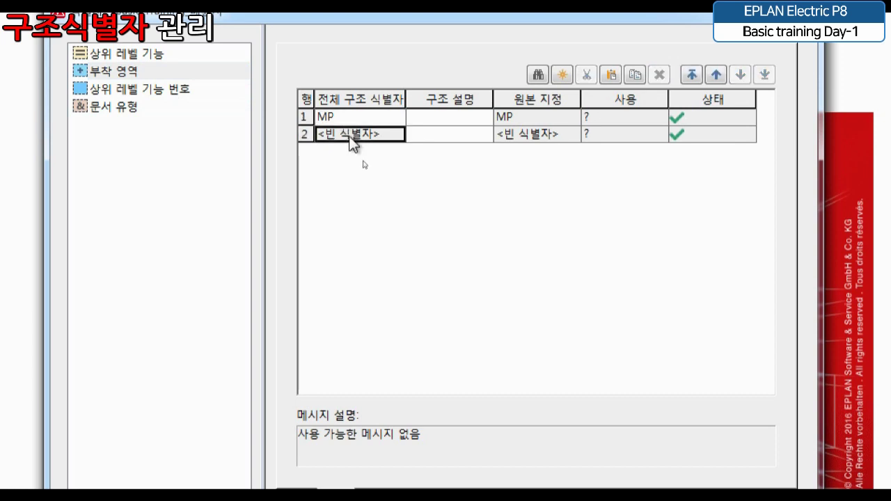
{"action": "left_click", "coordinate": [160, 108]}
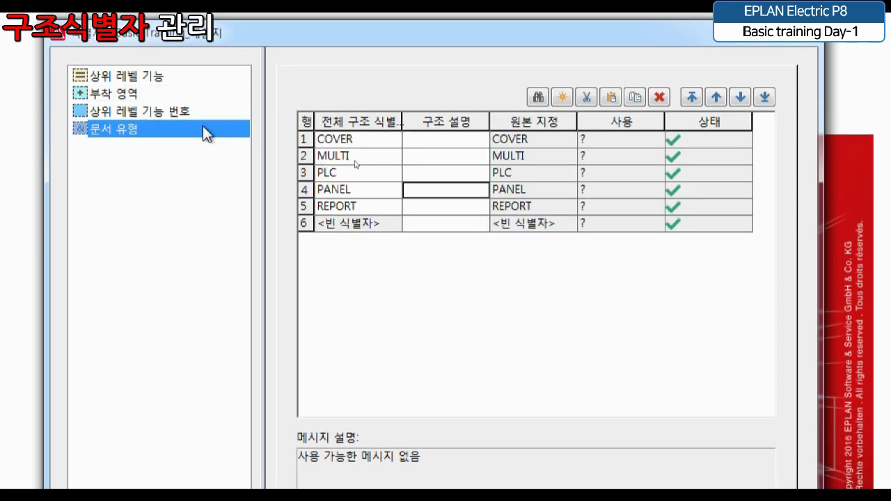
{"action": "left_click_drag", "start_coordinate": [338, 172], "coordinate": [348, 214]}
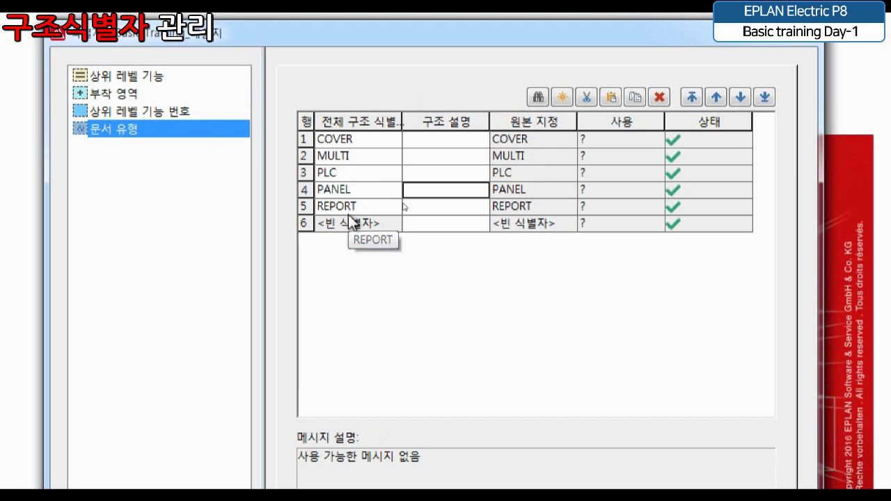
{"action": "left_click", "coordinate": [350, 228]}
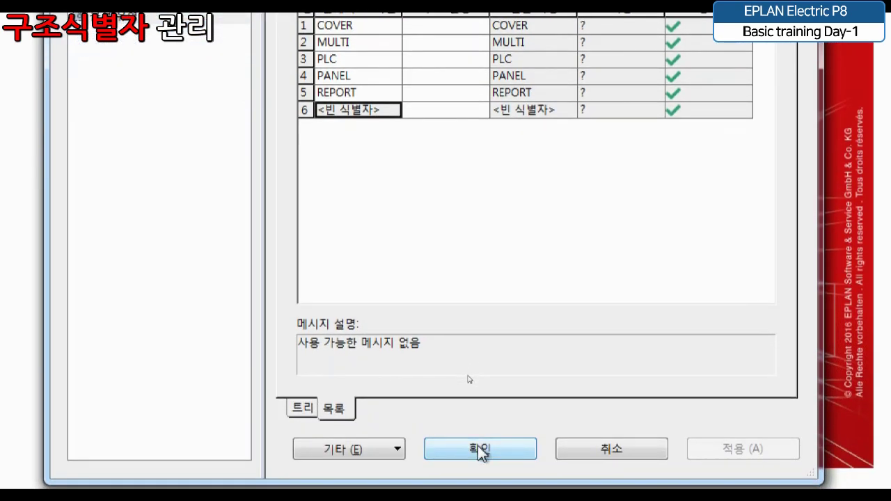
{"action": "left_click", "coordinate": [481, 449]}
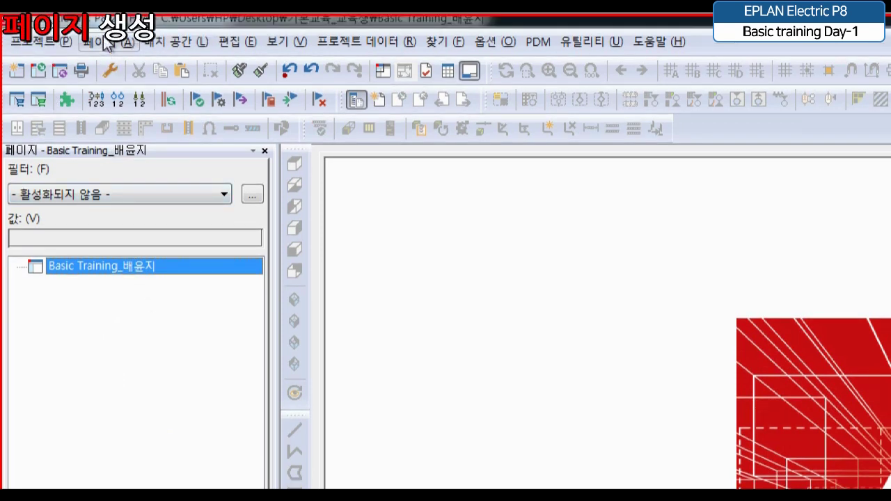
{"action": "left_click", "coordinate": [105, 43]}
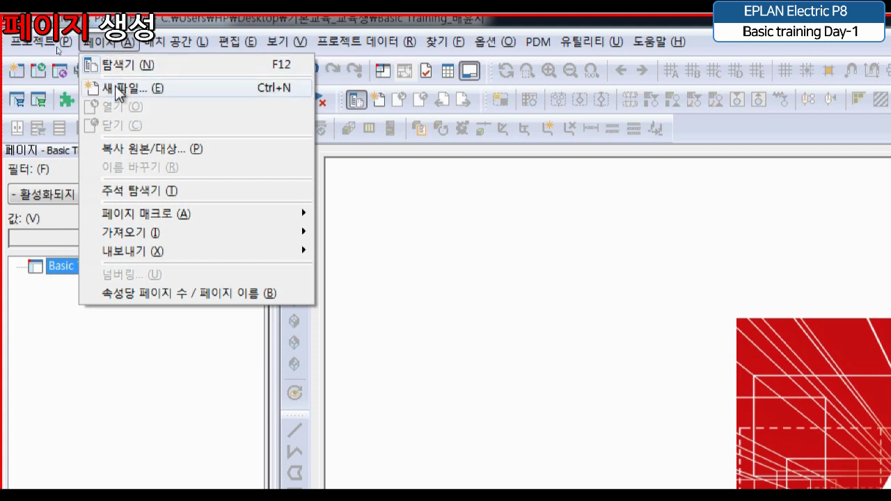
{"action": "left_click", "coordinate": [81, 442]}
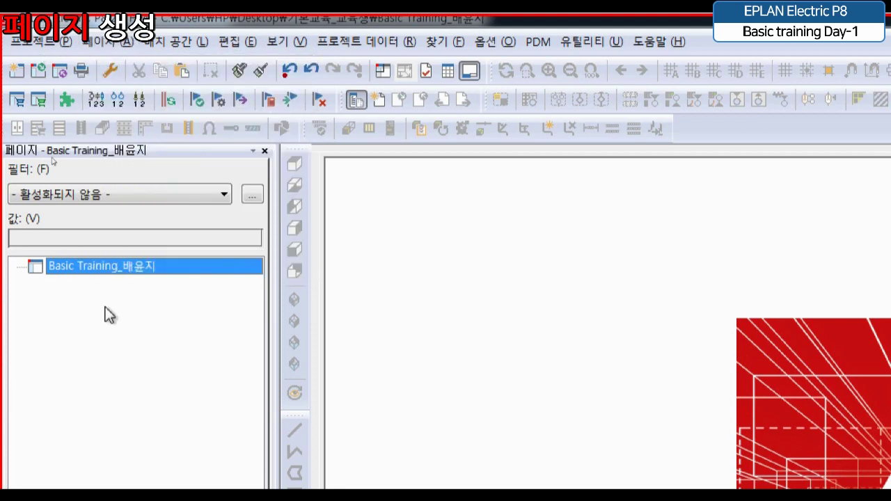
{"action": "right_click", "coordinate": [104, 271]}
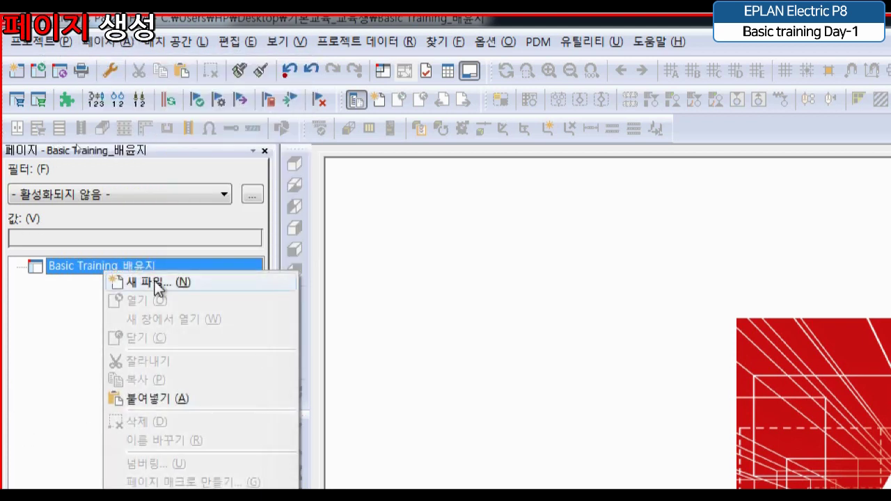
{"action": "left_click", "coordinate": [62, 284]}
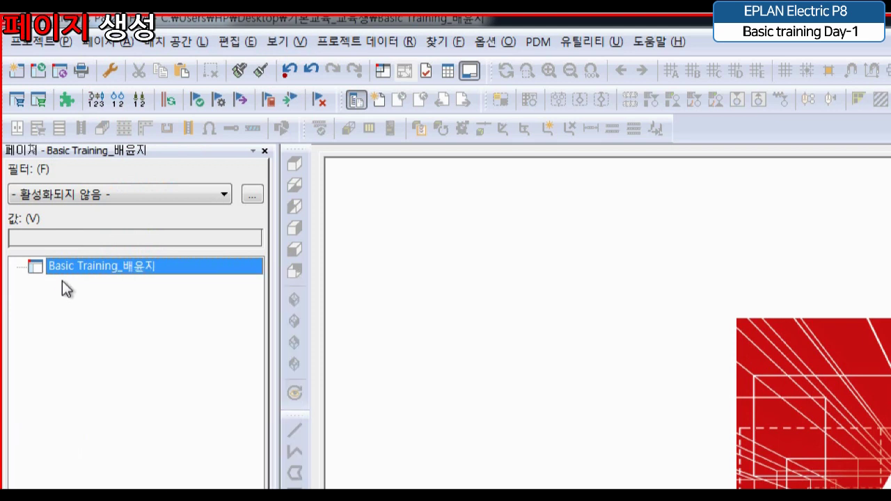
- Start a new page in the Basic Training project and open its full page name for editing
{"action": "key", "text": "ctrl+n"}
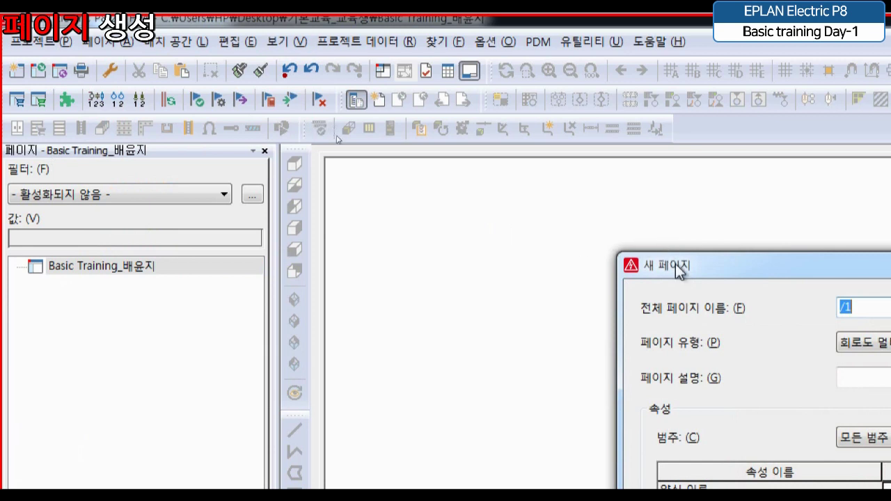
{"action": "left_click_drag", "start_coordinate": [669, 273], "coordinate": [373, 163]}
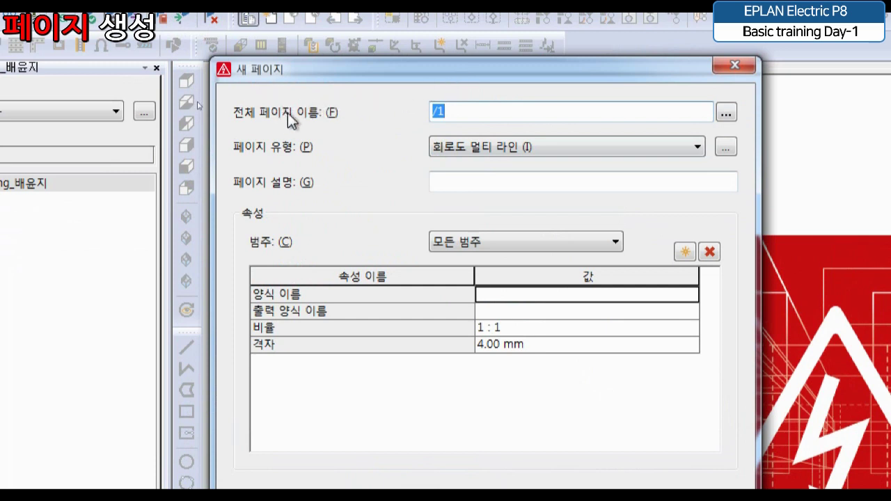
{"action": "left_click", "coordinate": [726, 113]}
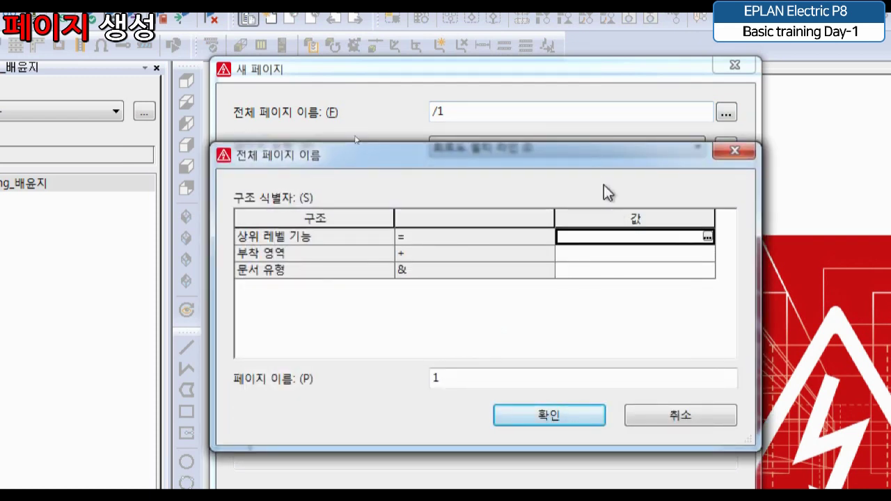
{"action": "left_click_drag", "start_coordinate": [598, 162], "coordinate": [598, 173]}
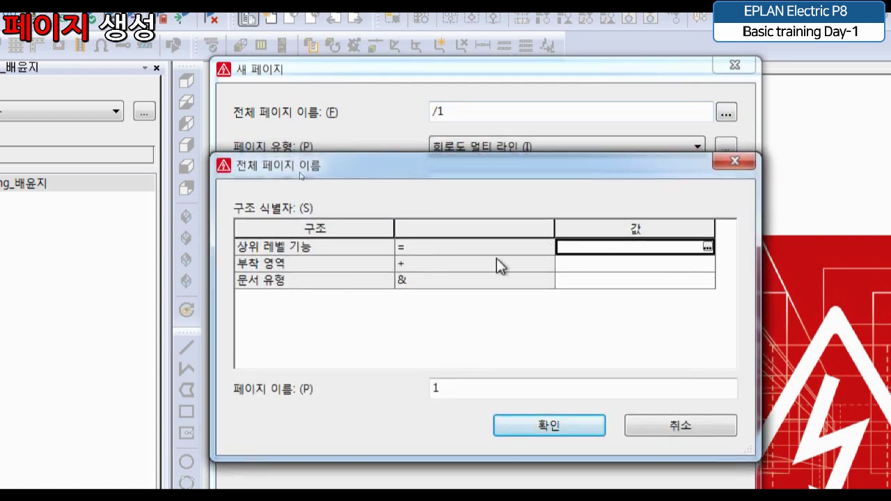
- Assign MULTI as the new page's 문서 유형 identifier from the list of defined document types
{"action": "left_click_drag", "start_coordinate": [328, 228], "coordinate": [392, 232]}
{"action": "left_click_drag", "start_coordinate": [333, 229], "coordinate": [426, 252]}
{"action": "left_click", "coordinate": [580, 282]}
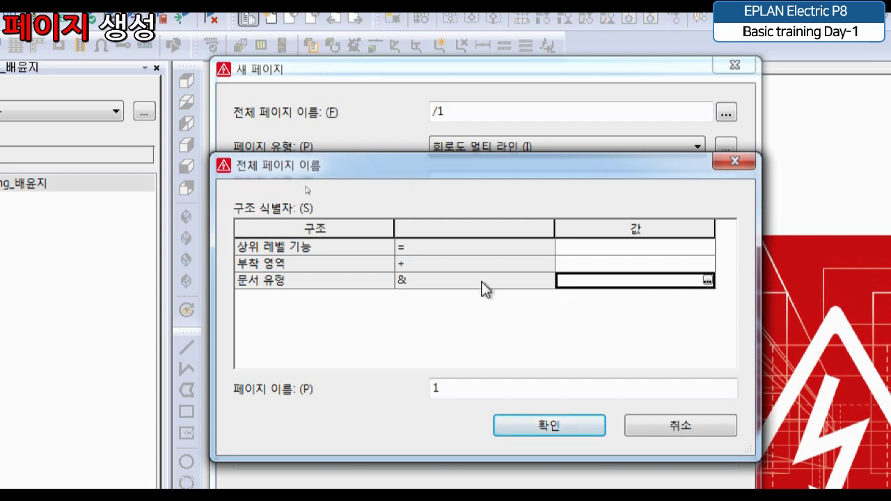
{"action": "left_click", "coordinate": [708, 280]}
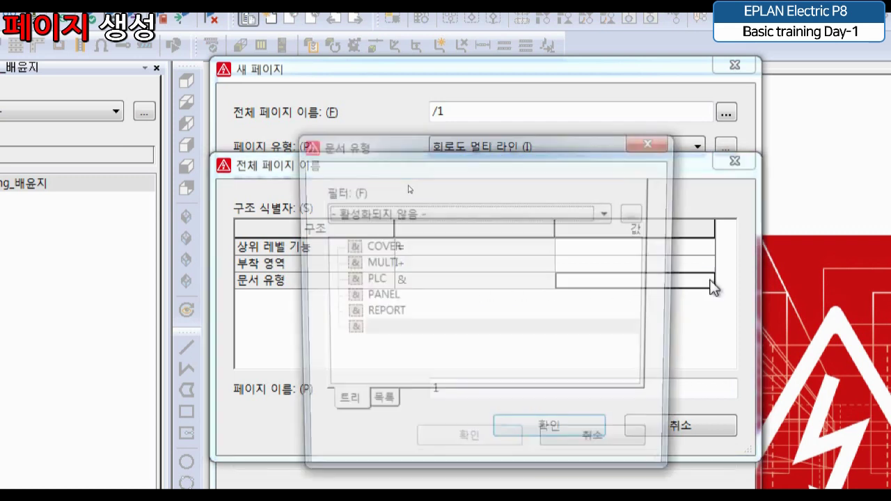
{"action": "left_click", "coordinate": [452, 252]}
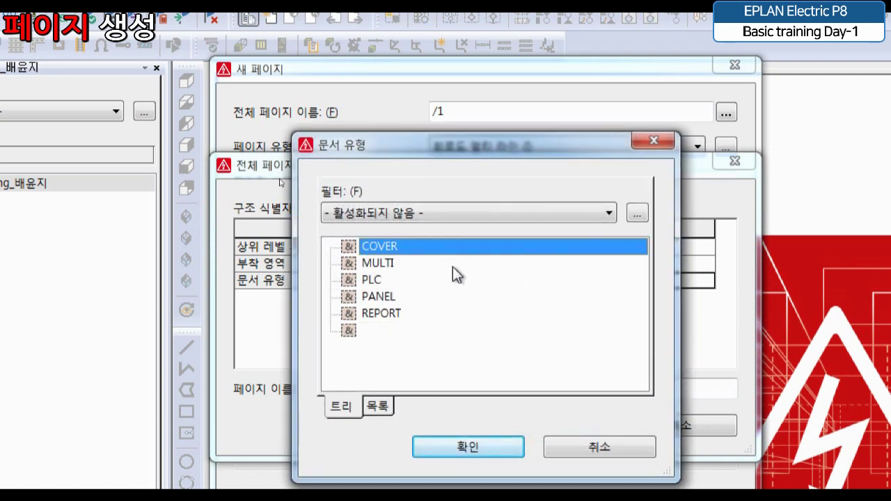
{"action": "left_click", "coordinate": [452, 266]}
{"action": "left_click", "coordinate": [452, 279]}
{"action": "left_click", "coordinate": [445, 295]}
{"action": "left_click", "coordinate": [427, 314]}
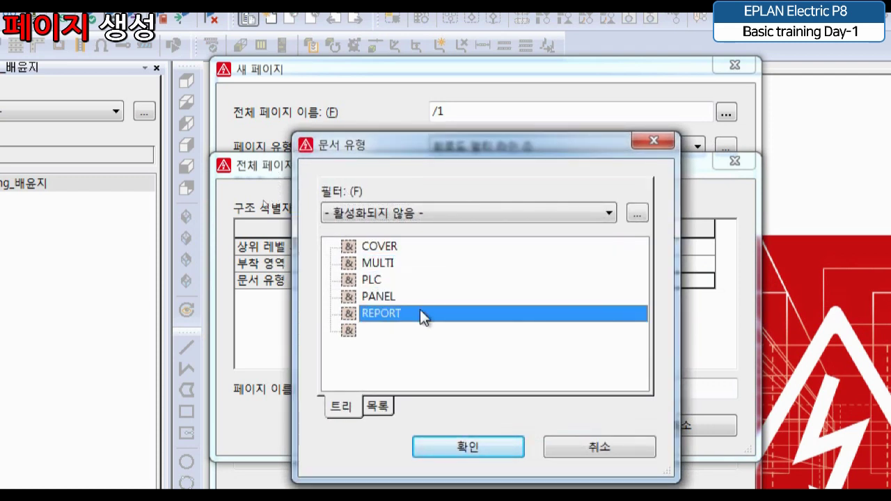
{"action": "left_click", "coordinate": [404, 280]}
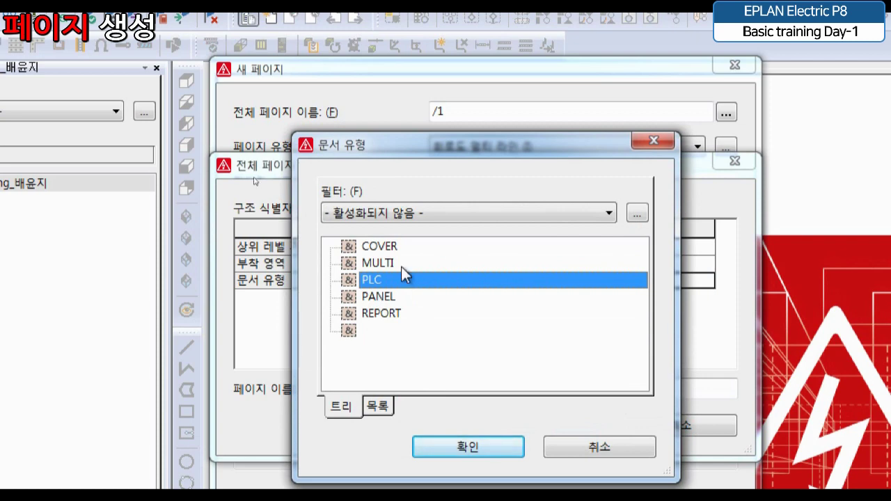
{"action": "left_click", "coordinate": [401, 264]}
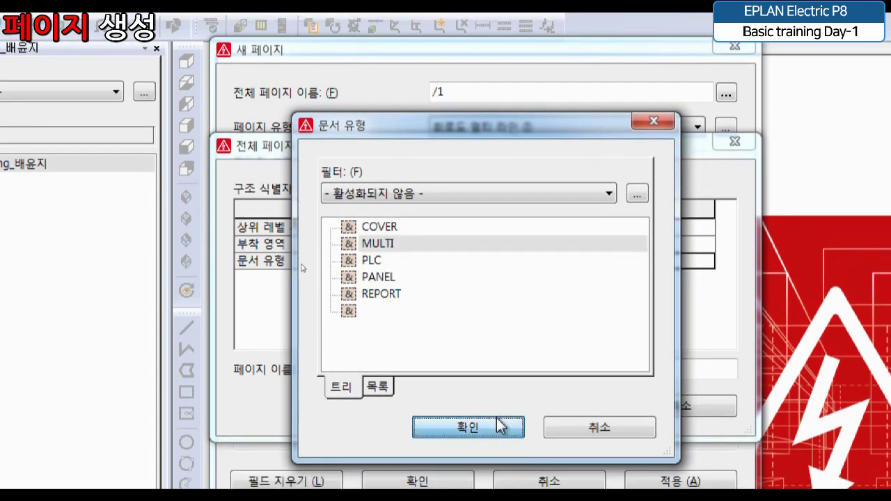
{"action": "left_click", "coordinate": [501, 444]}
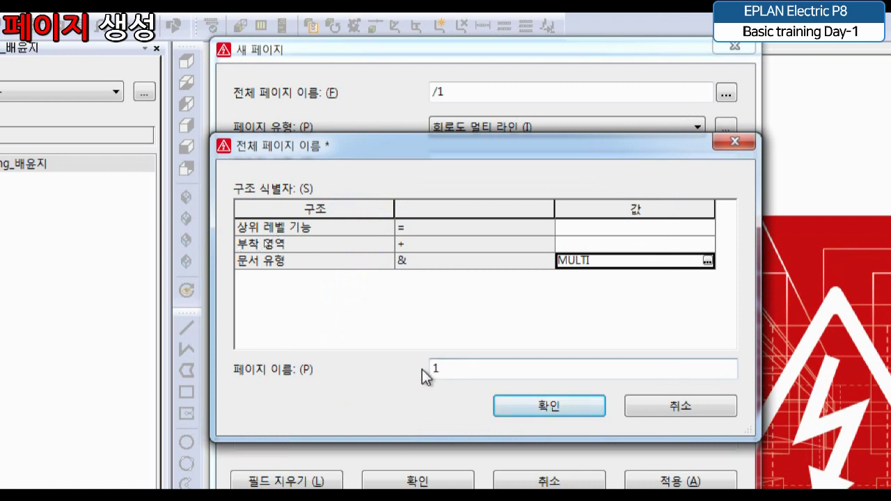
- Keep 1 as the page name and accept the full page name &MULTI/1
{"action": "key", "text": "Tab"}
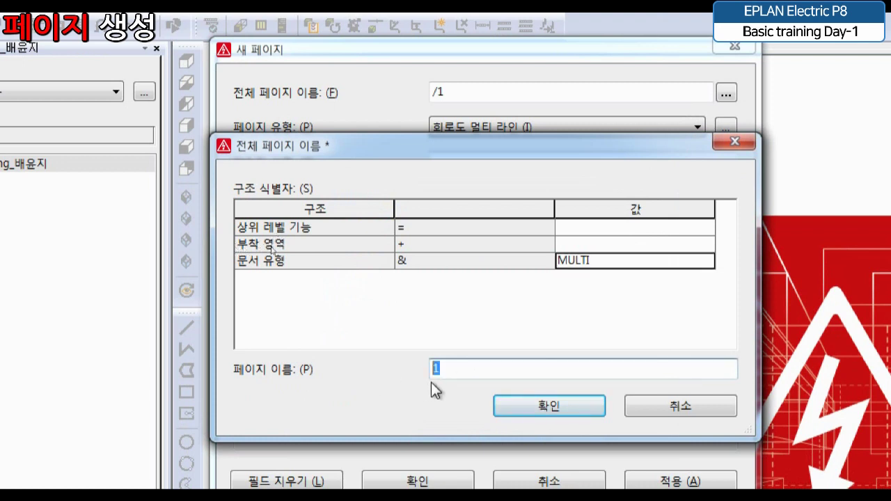
{"action": "key", "text": "shift+Tab"}
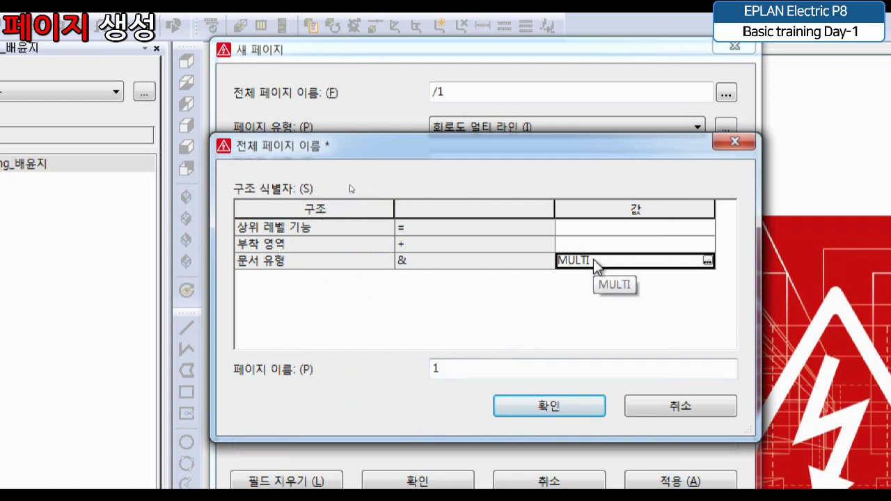
{"action": "key", "text": "Tab"}
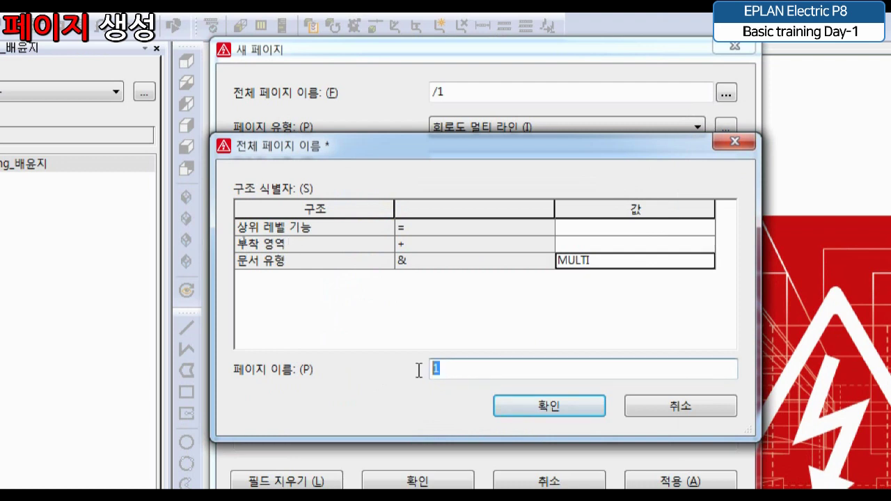
{"action": "left_click", "coordinate": [532, 403]}
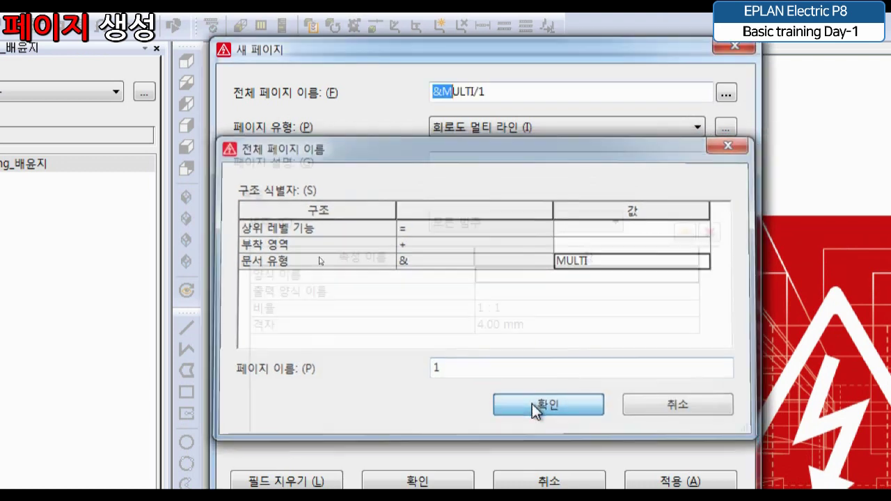
{"action": "left_click", "coordinate": [592, 90]}
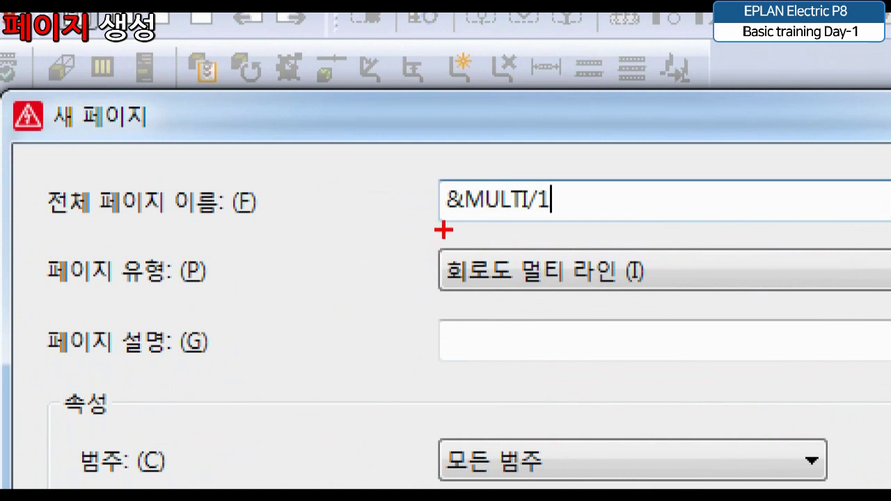
{"action": "mouse_move", "coordinate": [436, 220]}
{"action": "left_mouse_down"}
{"action": "mouse_move", "coordinate": [460, 219]}
{"action": "mouse_move", "coordinate": [436, 218]}
{"action": "left_mouse_up"}
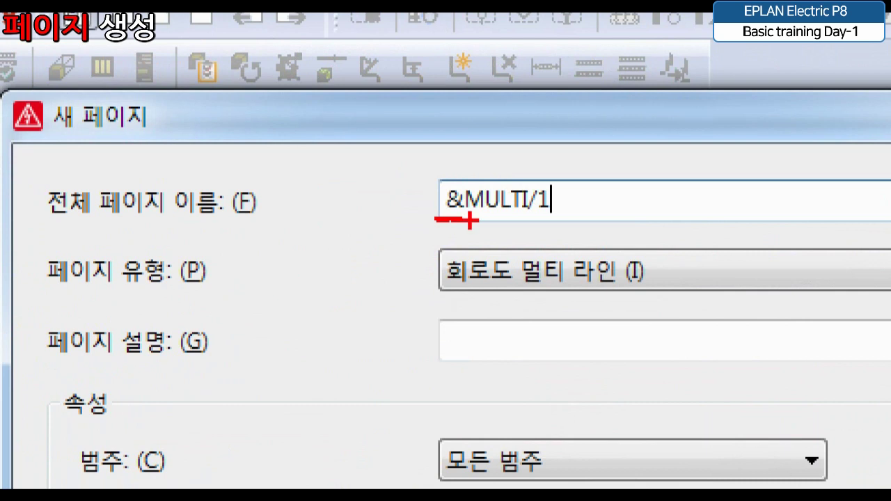
{"action": "left_click_drag", "start_coordinate": [461, 226], "coordinate": [533, 225]}
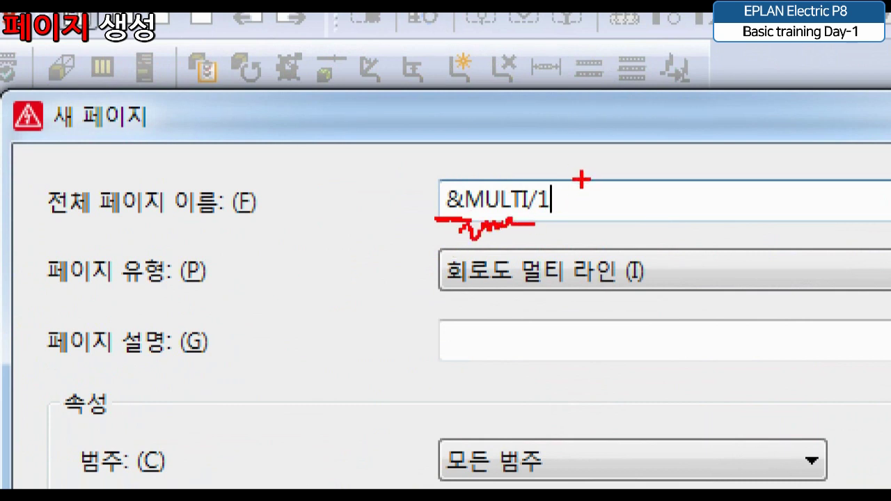
{"action": "left_click_drag", "start_coordinate": [563, 165], "coordinate": [515, 243]}
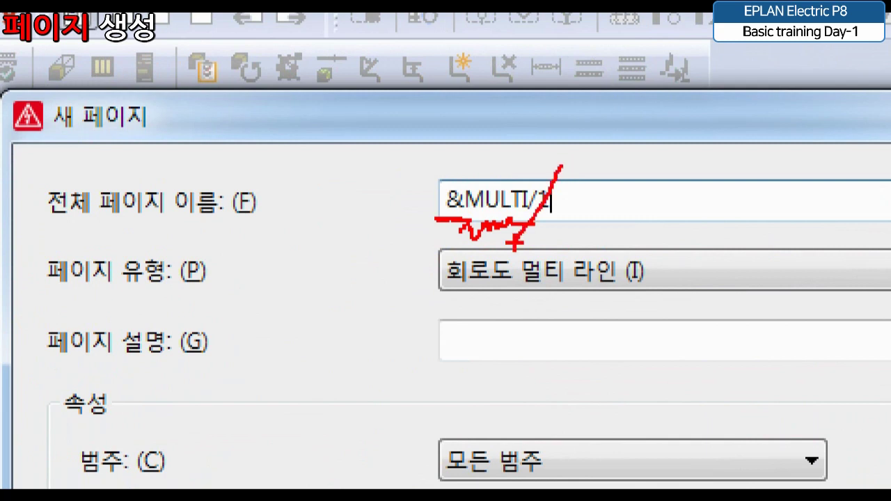
{"action": "mouse_move", "coordinate": [565, 195]}
{"action": "left_mouse_down"}
{"action": "mouse_move", "coordinate": [576, 220]}
{"action": "mouse_move", "coordinate": [600, 228]}
{"action": "left_mouse_up"}
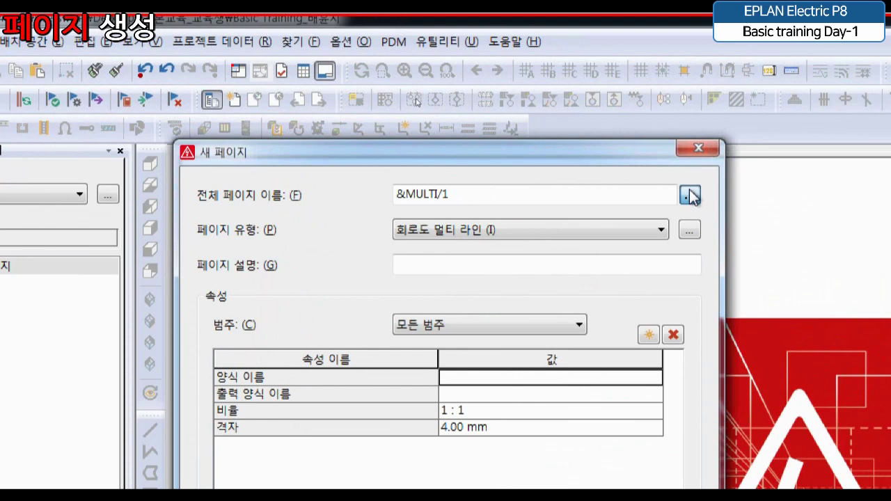
- Examine the structure identifiers and their =, + and & prefixes in the full page name settings, and leave without changes
{"action": "left_click", "coordinate": [689, 196]}
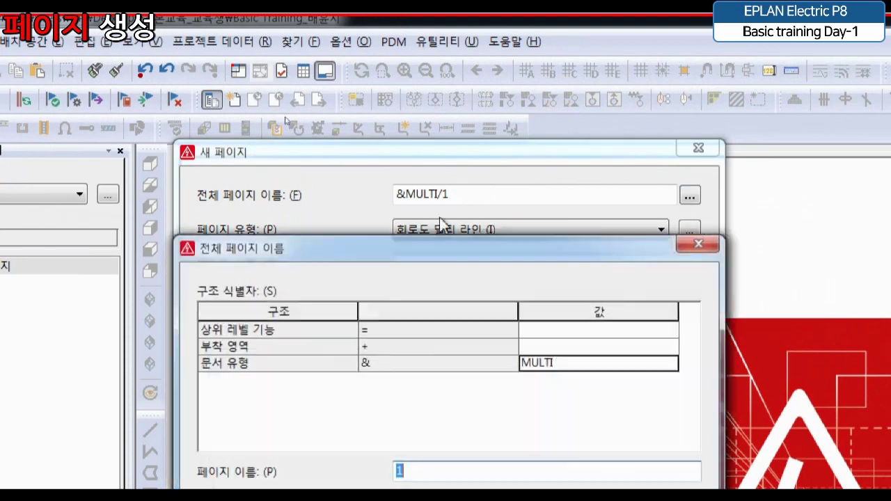
{"action": "left_click", "coordinate": [348, 330]}
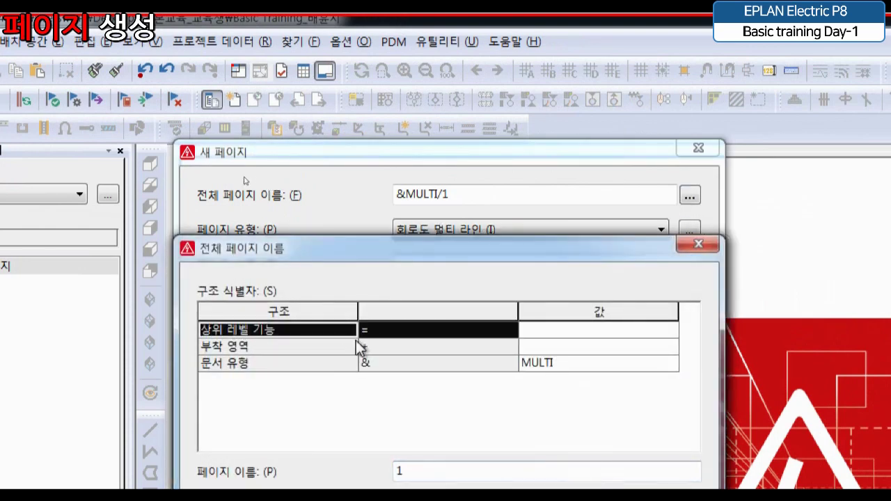
{"action": "left_click", "coordinate": [359, 346]}
{"action": "left_click", "coordinate": [361, 365]}
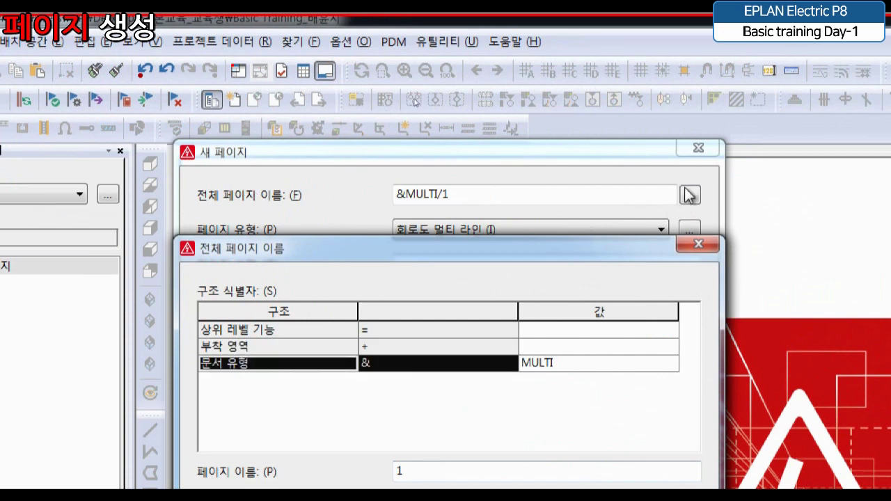
{"action": "left_click_drag", "start_coordinate": [401, 331], "coordinate": [402, 360]}
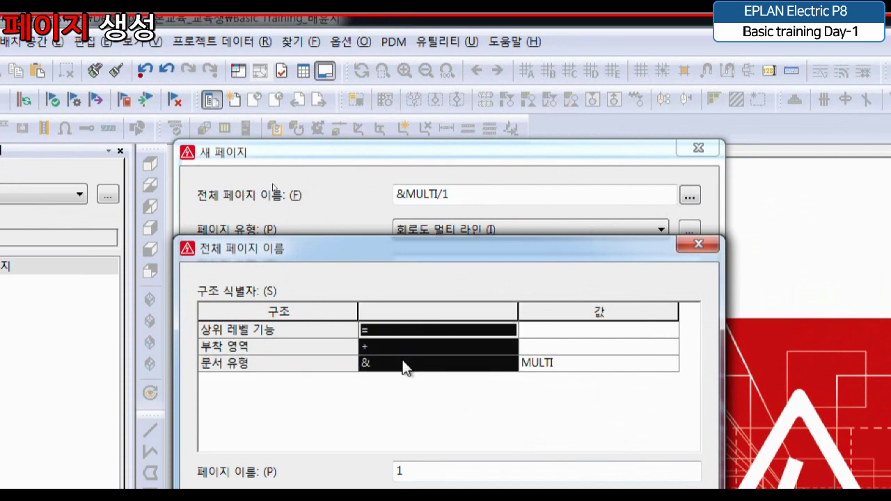
{"action": "left_click", "coordinate": [329, 337]}
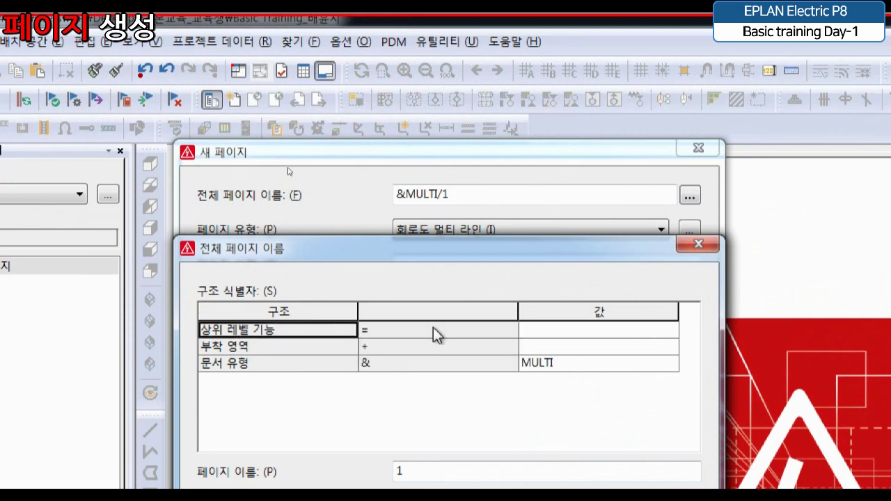
{"action": "left_click", "coordinate": [433, 329]}
{"action": "left_click", "coordinate": [320, 346]}
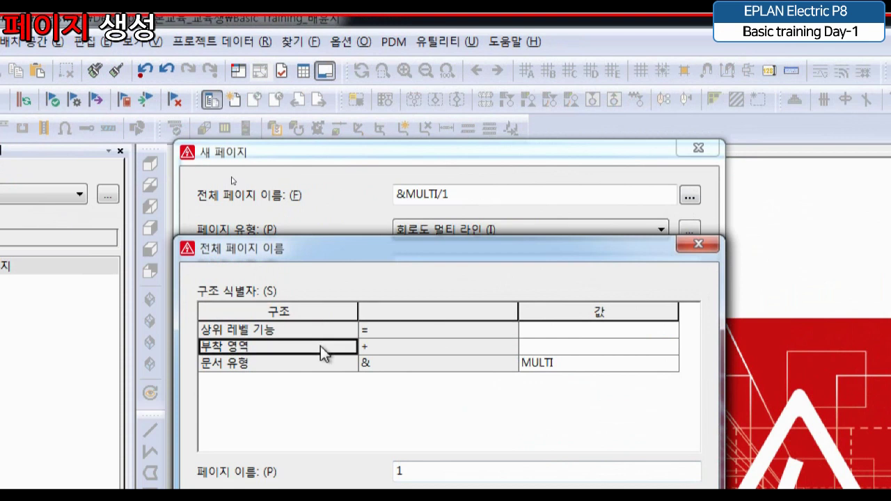
{"action": "left_click", "coordinate": [381, 354]}
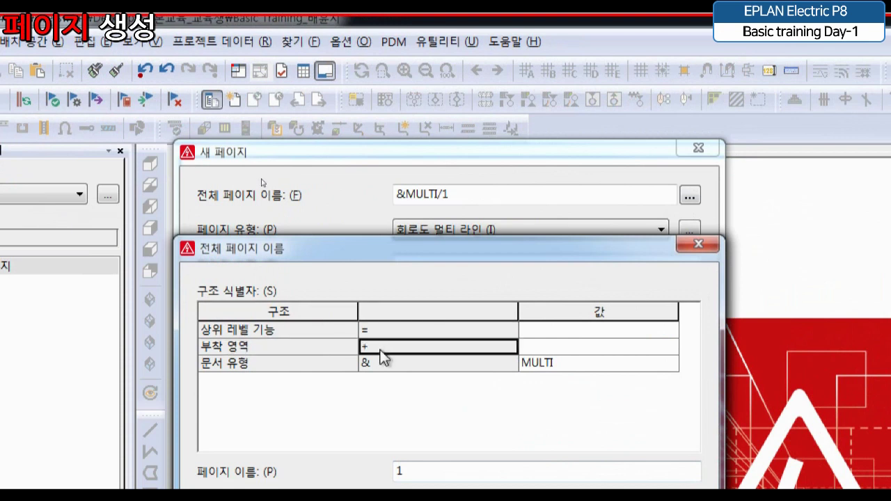
{"action": "left_click", "coordinate": [293, 363]}
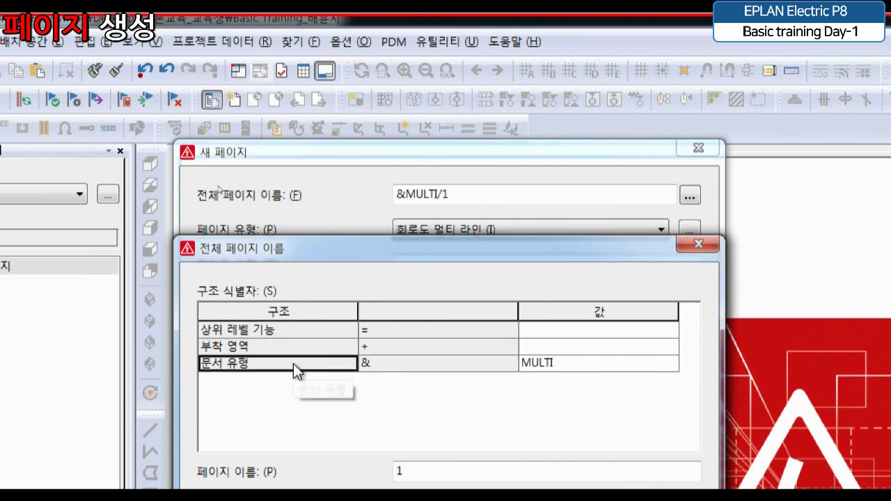
{"action": "left_click", "coordinate": [366, 365]}
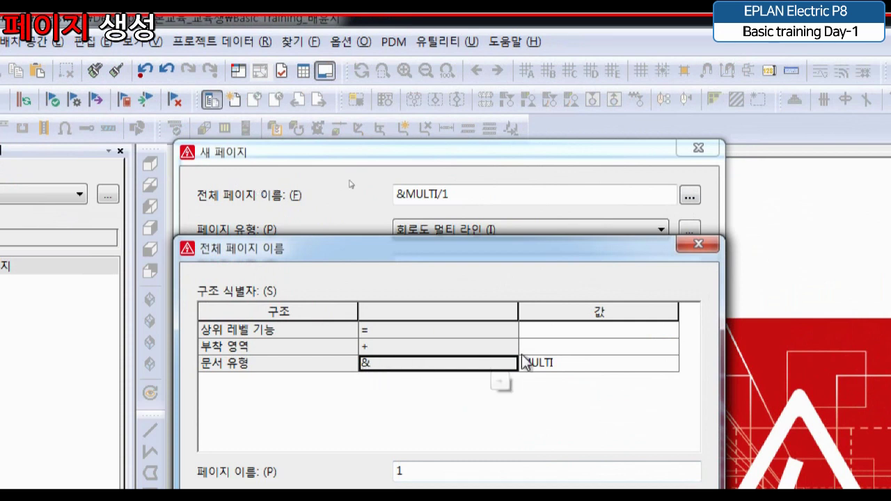
{"action": "left_click", "coordinate": [579, 362]}
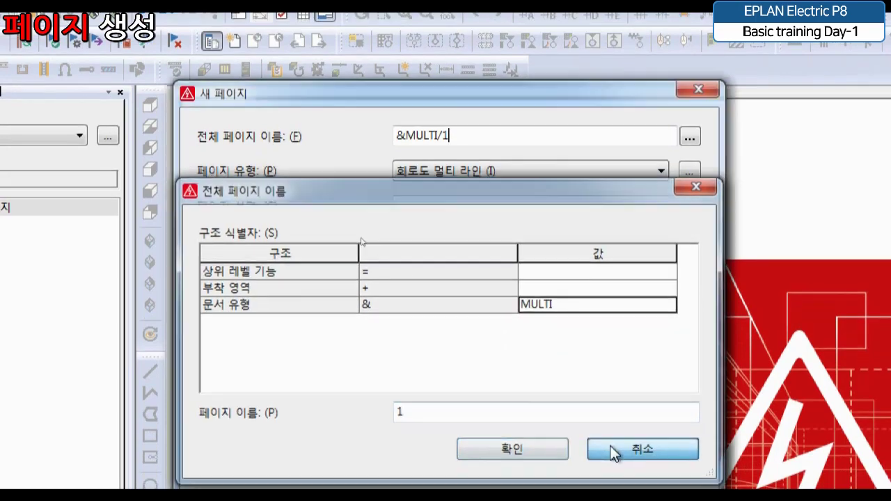
{"action": "left_click", "coordinate": [610, 449]}
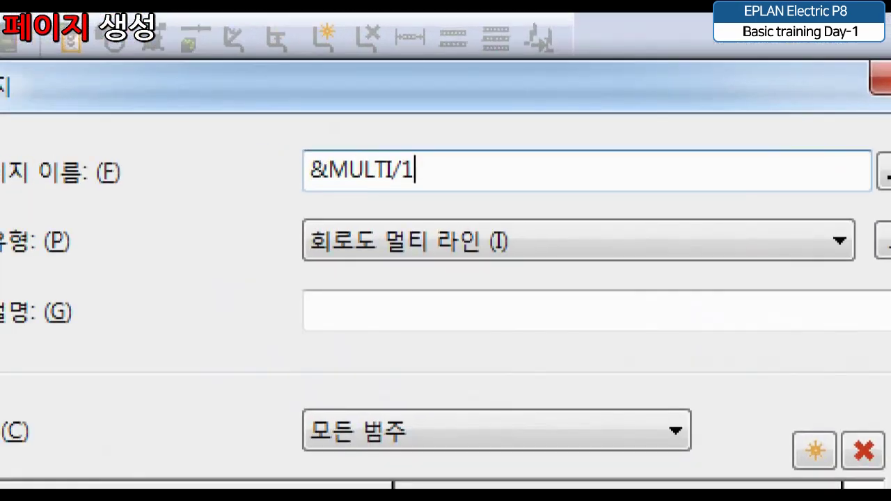
{"action": "left_click", "coordinate": [358, 243]}
{"action": "left_click_drag", "start_coordinate": [301, 203], "coordinate": [313, 209]}
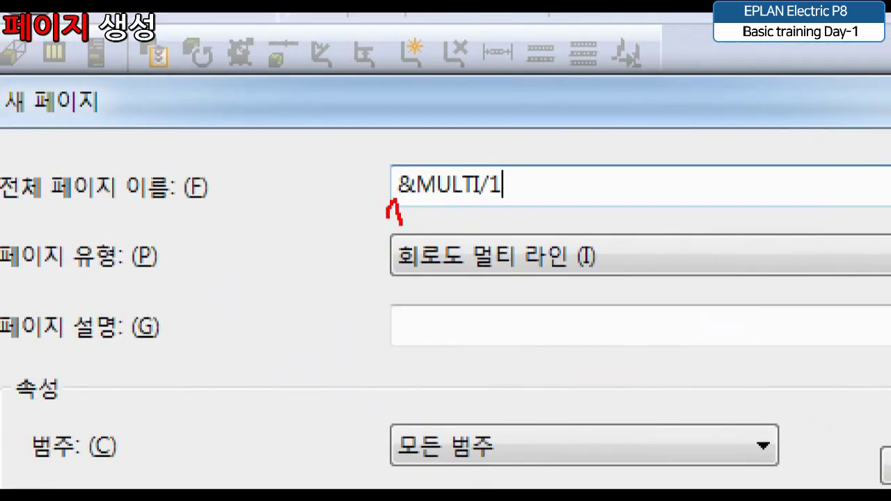
{"action": "left_click_drag", "start_coordinate": [404, 217], "coordinate": [490, 213]}
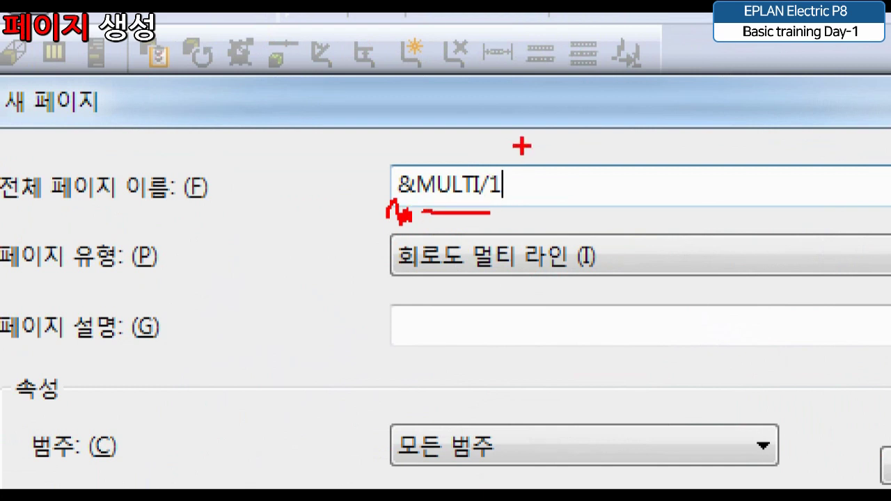
{"action": "left_click_drag", "start_coordinate": [522, 147], "coordinate": [373, 279]}
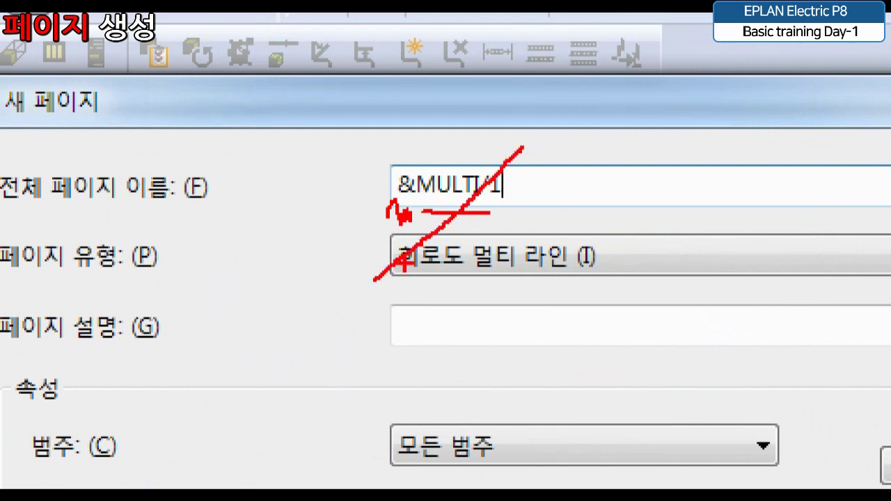
{"action": "mouse_move", "coordinate": [527, 183]}
{"action": "left_mouse_down"}
{"action": "mouse_move", "coordinate": [541, 210]}
{"action": "mouse_move", "coordinate": [563, 210]}
{"action": "left_mouse_up"}
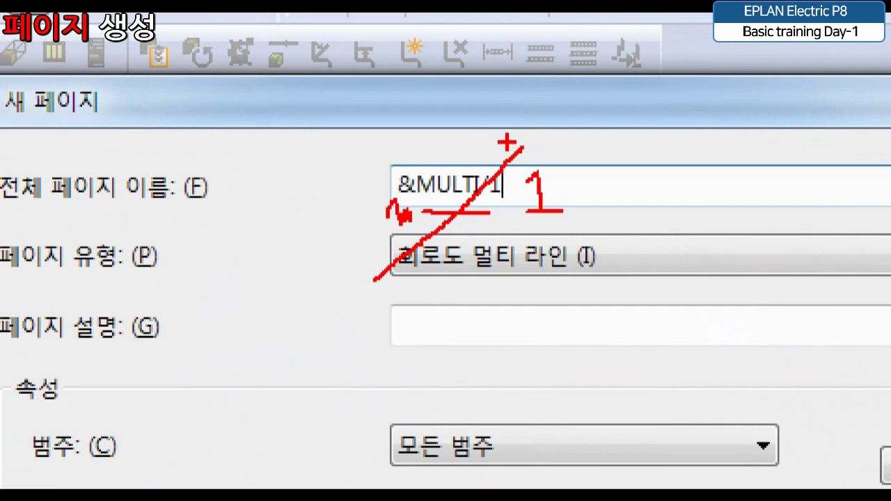
{"action": "mouse_move", "coordinate": [506, 141]}
{"action": "left_mouse_down"}
{"action": "mouse_move", "coordinate": [465, 133]}
{"action": "mouse_move", "coordinate": [476, 145]}
{"action": "left_mouse_up"}
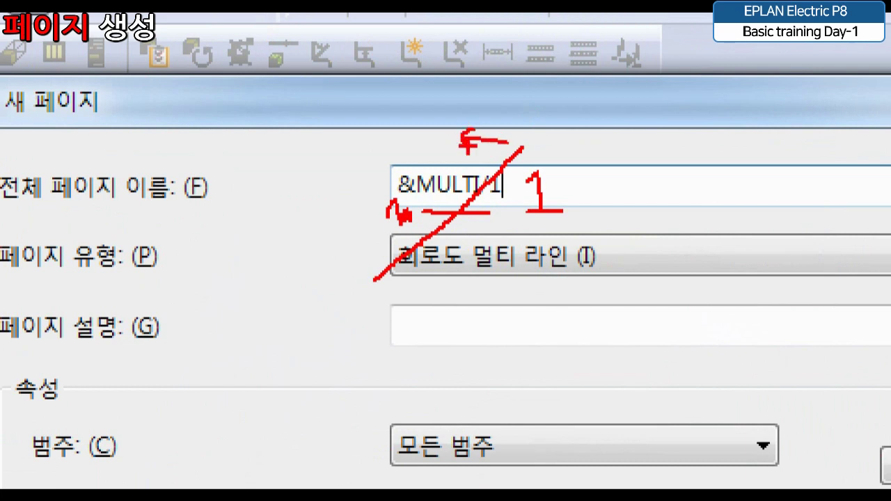
{"action": "mouse_move", "coordinate": [547, 135]}
{"action": "left_mouse_down"}
{"action": "mouse_move", "coordinate": [606, 126]}
{"action": "mouse_move", "coordinate": [582, 157]}
{"action": "left_mouse_up"}
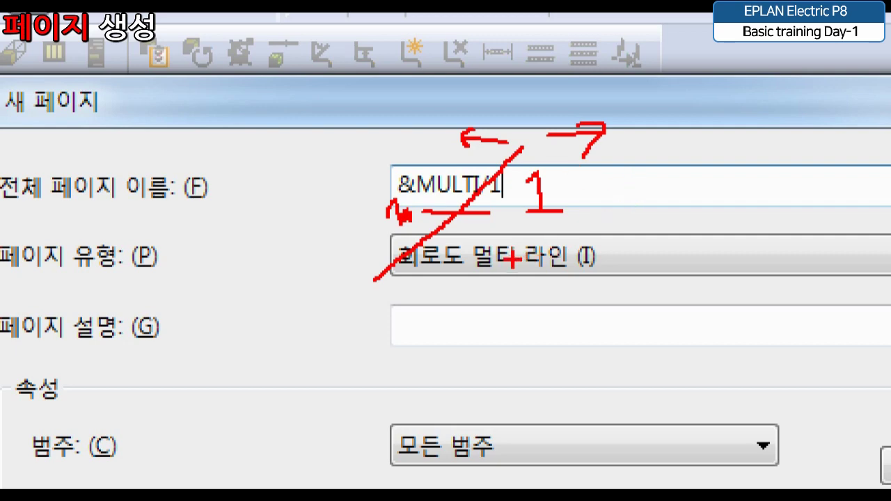
{"action": "key", "text": "Escape"}
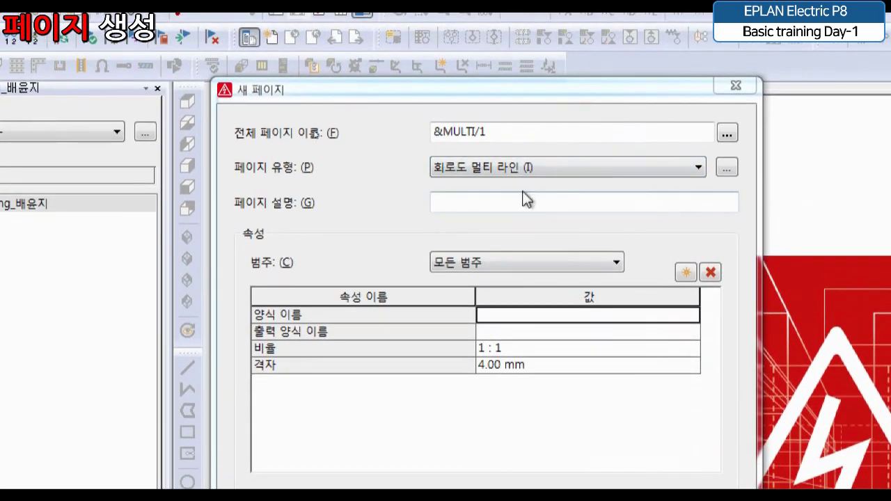
- Keep 회로도 멀티 라인 (I) as the page type, enter TEST as the page description, and create the page
{"action": "left_click", "coordinate": [526, 172]}
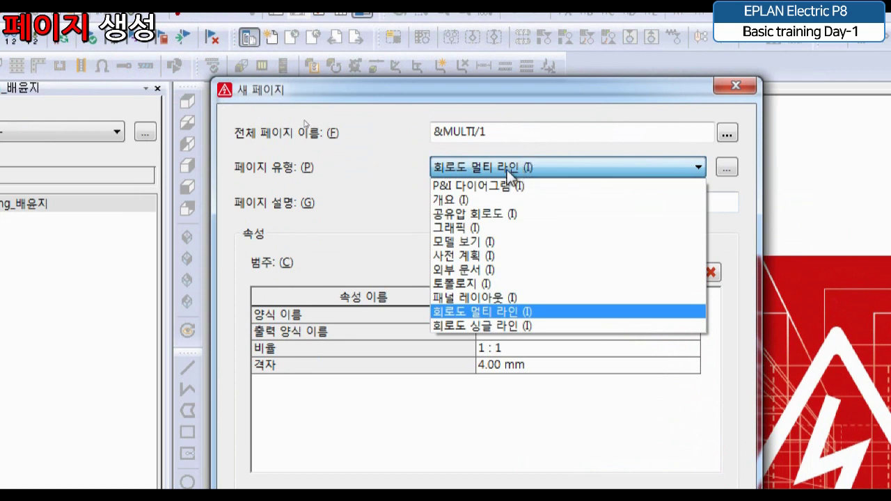
{"action": "left_click", "coordinate": [342, 234]}
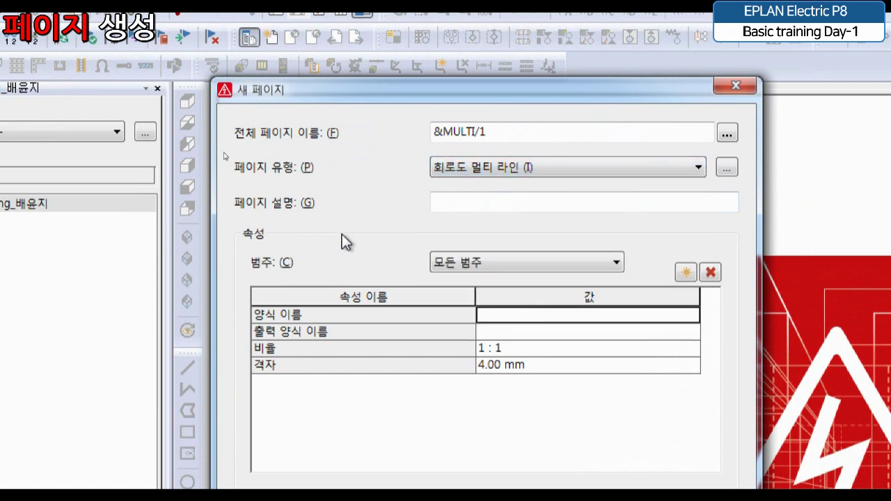
{"action": "left_click", "coordinate": [459, 165]}
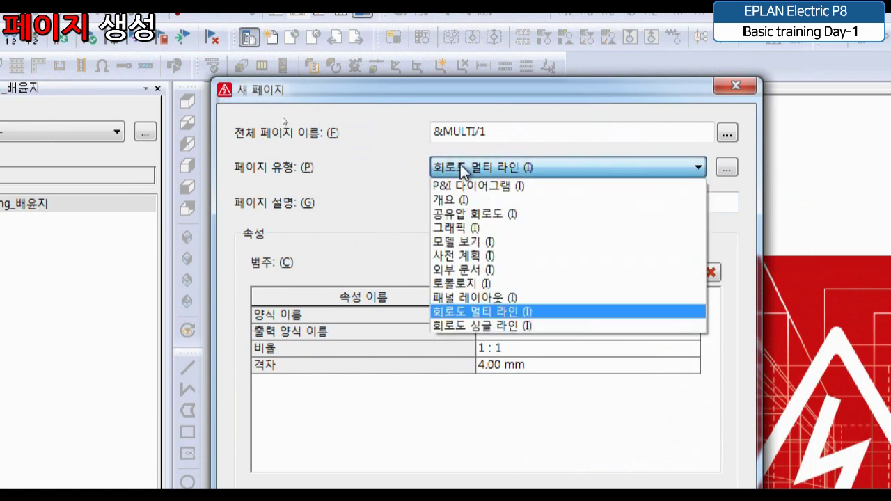
{"action": "left_click", "coordinate": [358, 222]}
{"action": "left_click", "coordinate": [461, 200]}
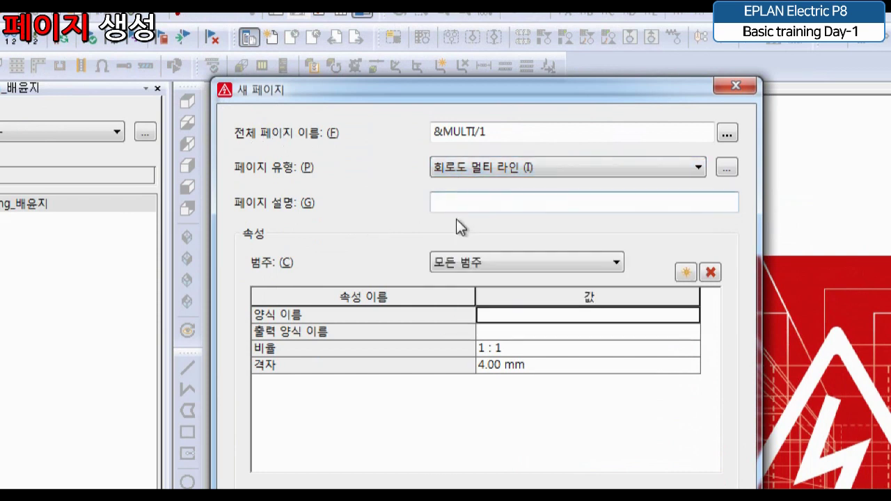
{"action": "type", "text": "TEST"}
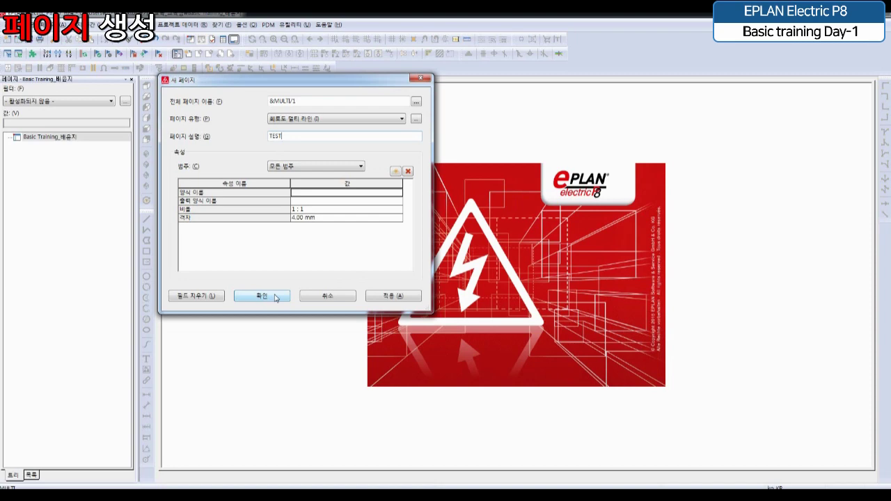
{"action": "left_click", "coordinate": [275, 298]}
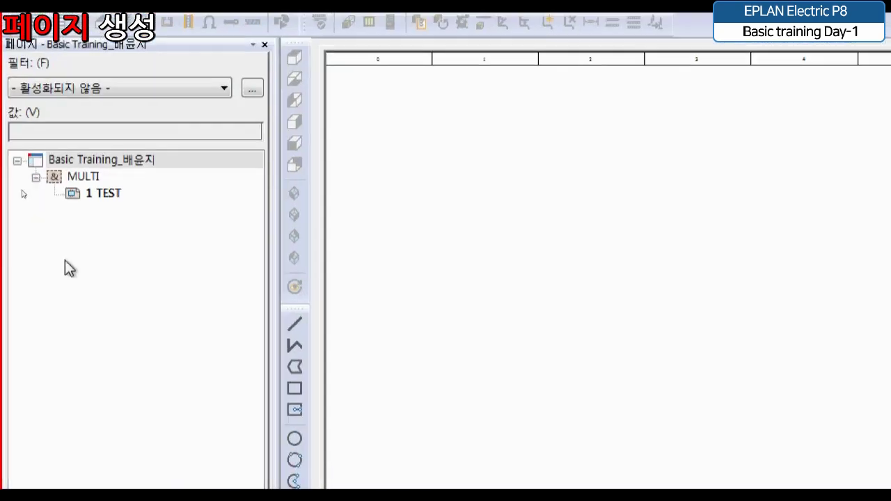
- Review the project, MULTI and 1 TEST levels in the page tree and the title block area of the open page
{"action": "left_click", "coordinate": [75, 166]}
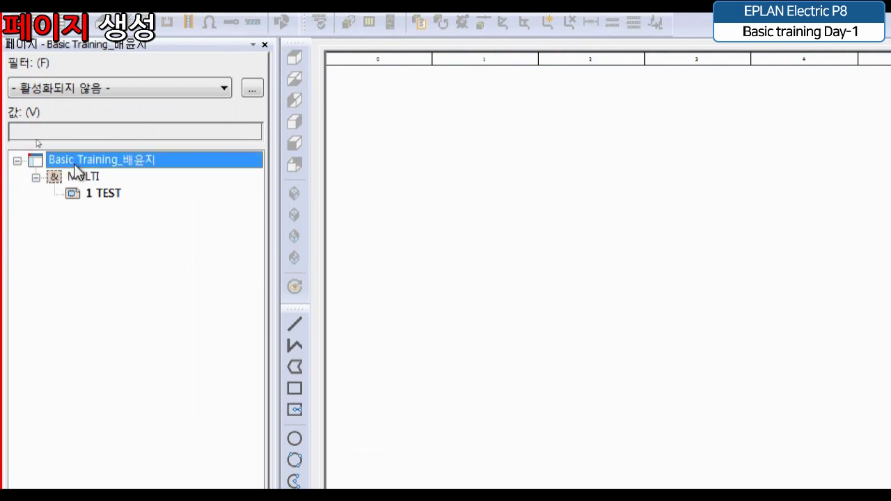
{"action": "left_click", "coordinate": [83, 180]}
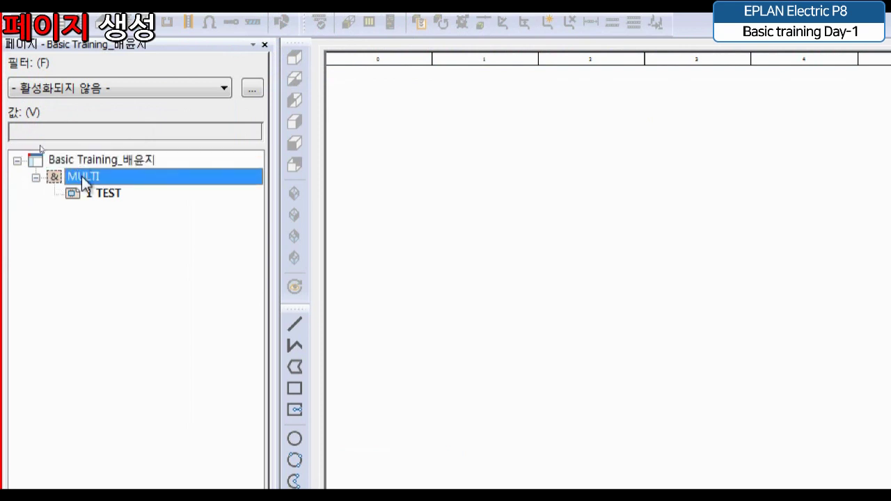
{"action": "left_click", "coordinate": [90, 194]}
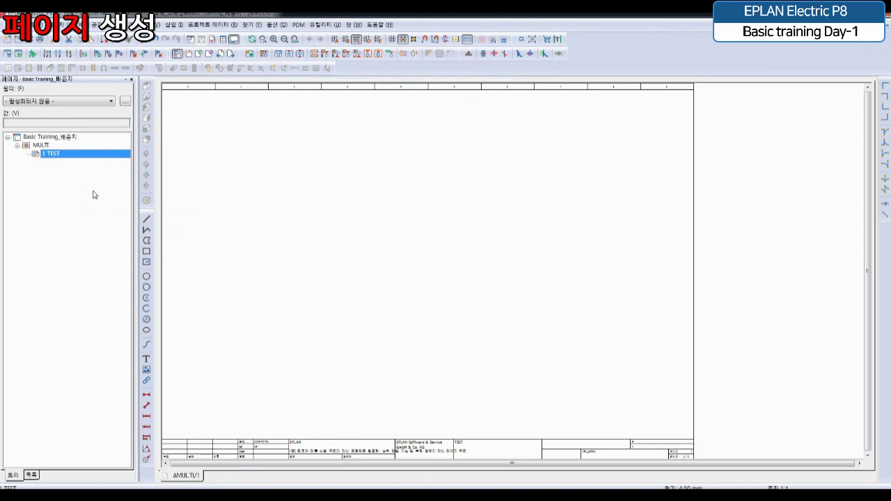
{"action": "left_click", "coordinate": [651, 437]}
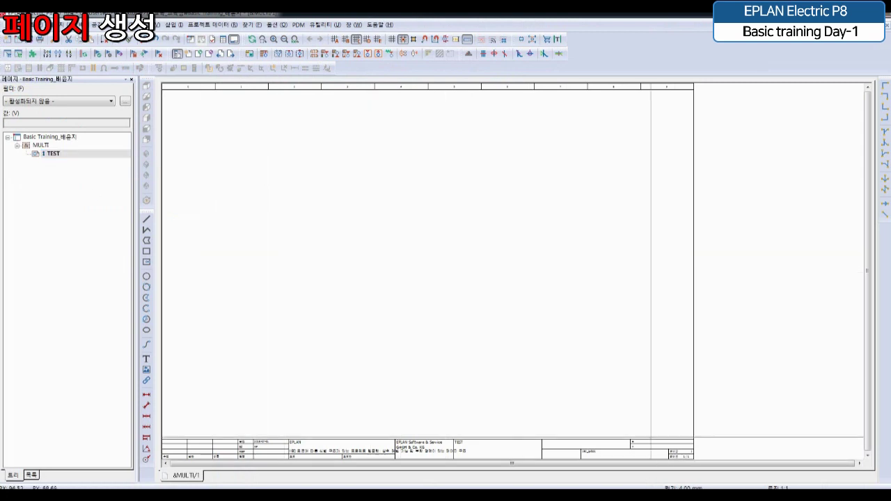